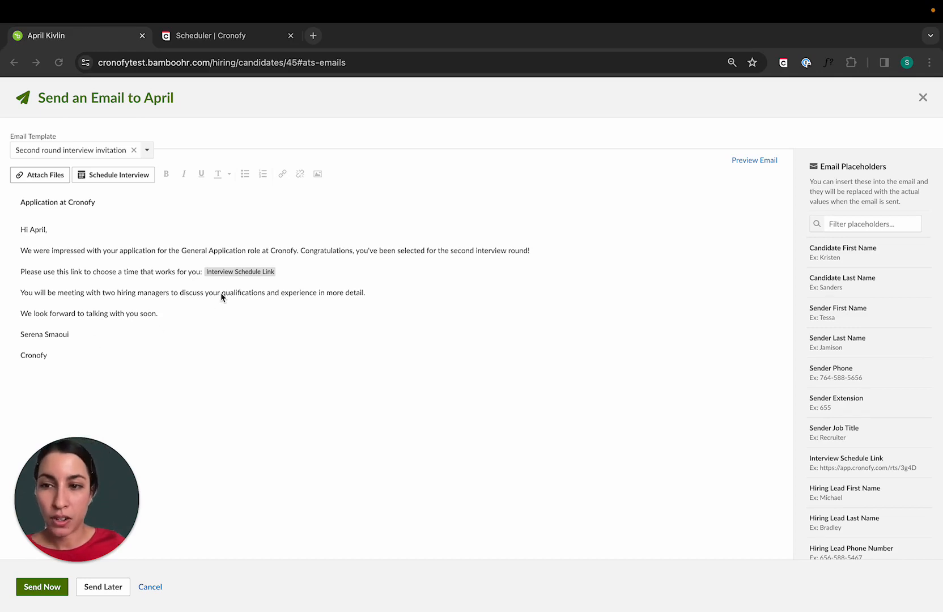
# Review the interview scheduling request options offered from the candidate email draft, and close them
pyautogui.click(120, 172)
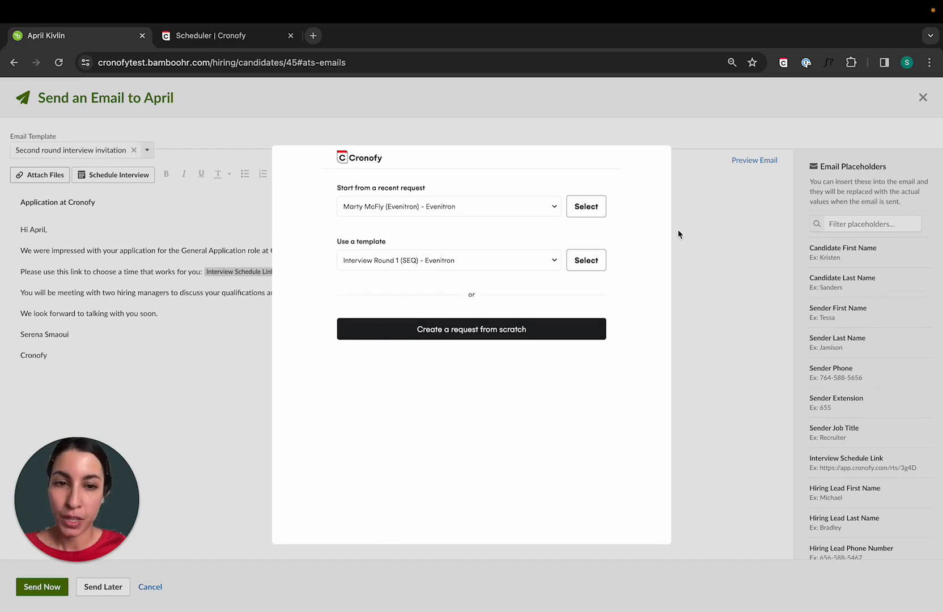
pyautogui.click(706, 251)
# Switch to the Cronofy Scheduler and open Evenitron's Hiring Managers (BambooHR) selection rule for editing to review its required number and members
pyautogui.click(223, 36)
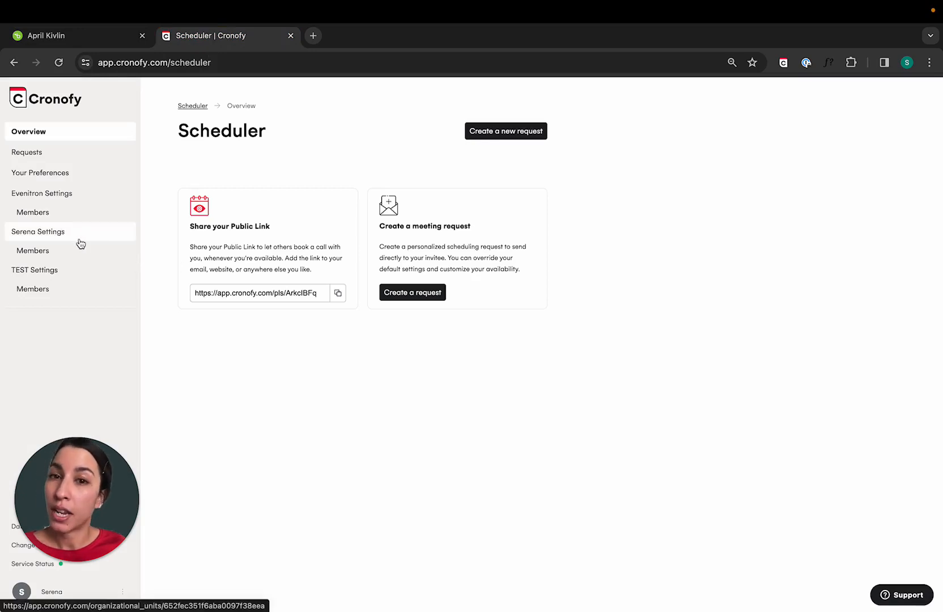
pyautogui.click(62, 202)
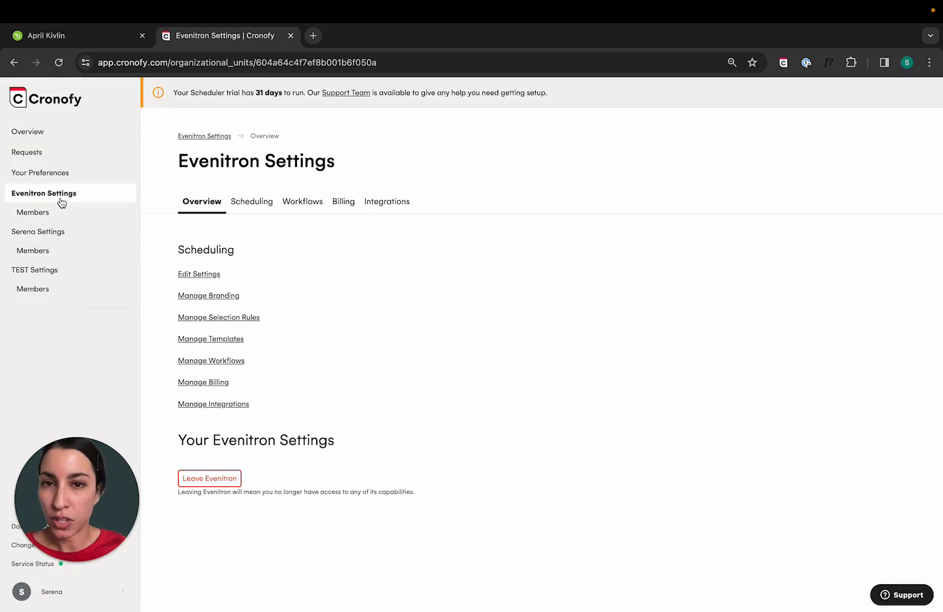
pyautogui.click(253, 201)
pyautogui.click(246, 226)
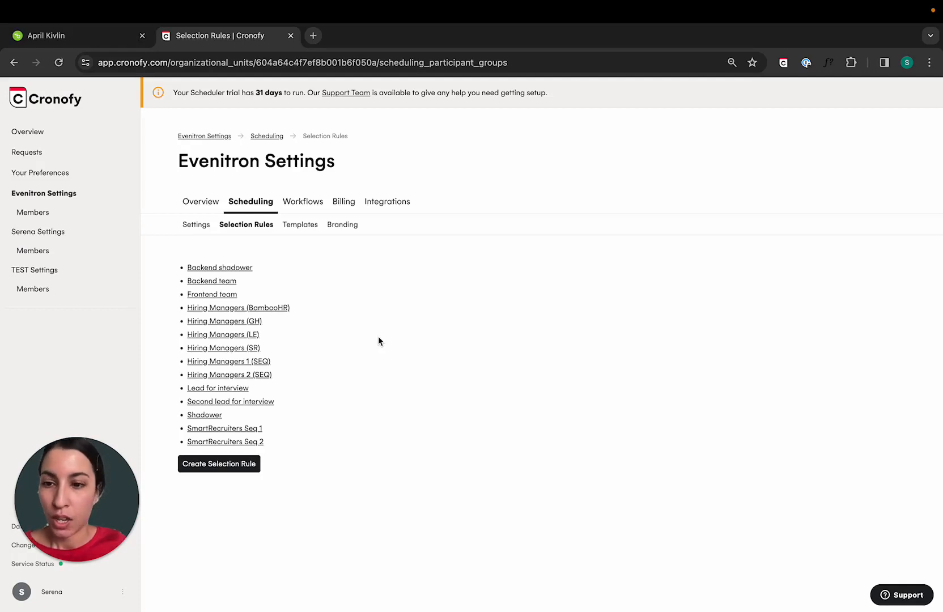
pyautogui.click(225, 311)
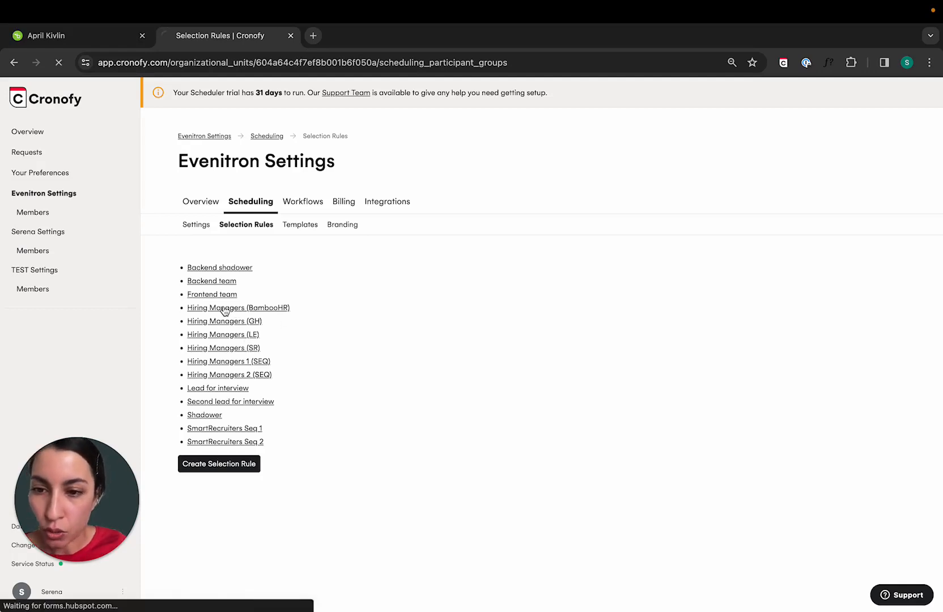
pyautogui.click(197, 410)
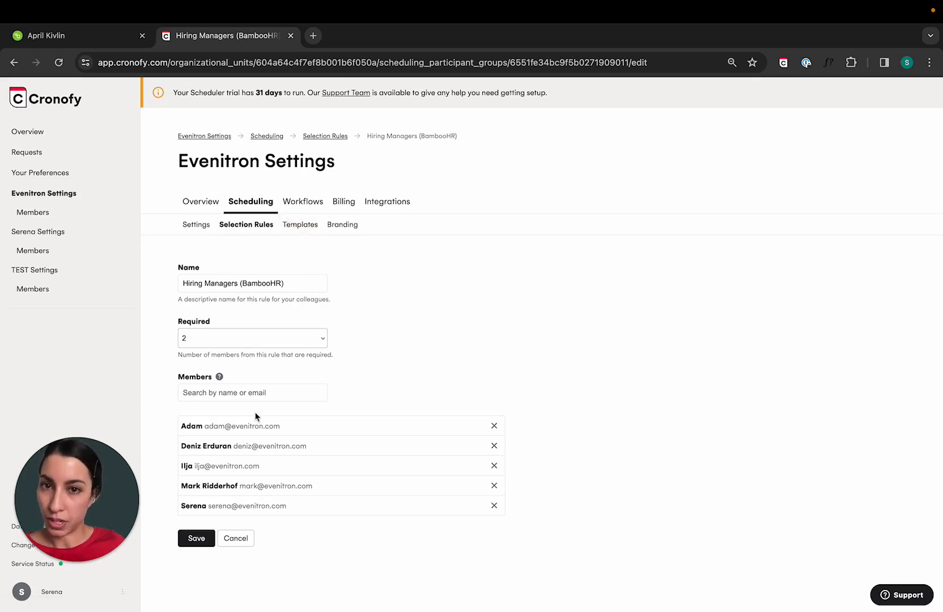
# Open Evenitron's ATS BambooHR Panel Interview scheduling template for editing
pyautogui.click(299, 227)
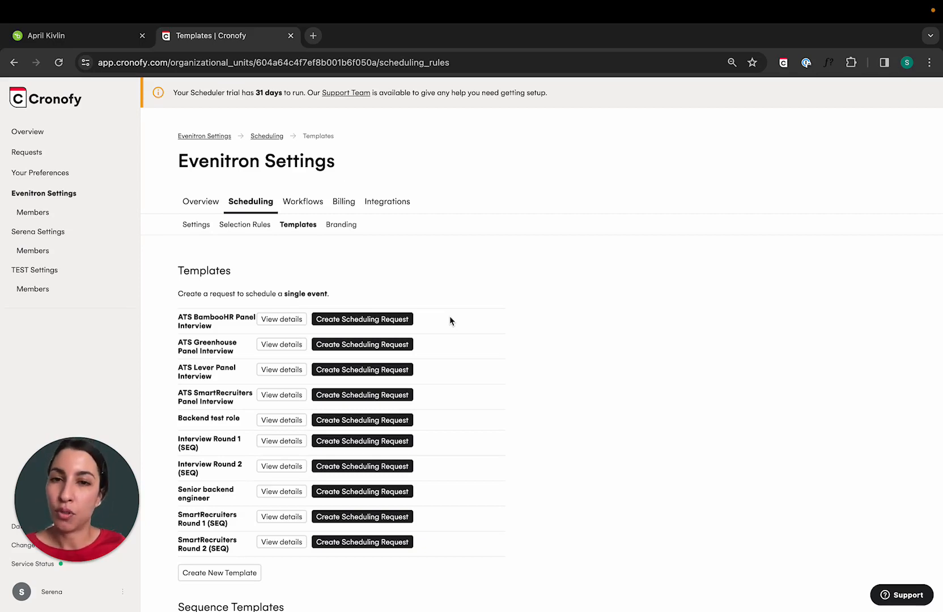
pyautogui.scroll(-3, 459, 384)
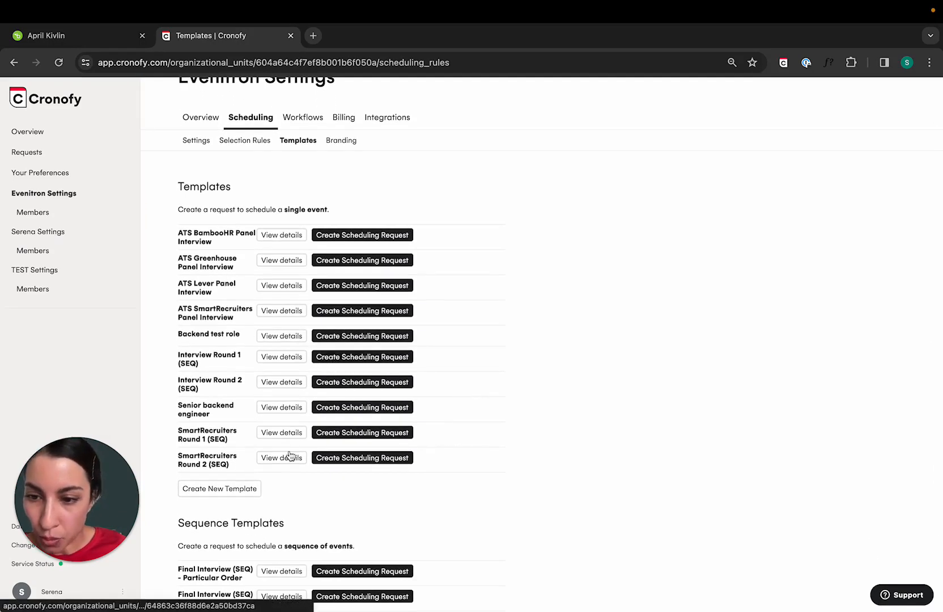
pyautogui.click(276, 235)
pyautogui.scroll(-5, 357, 416)
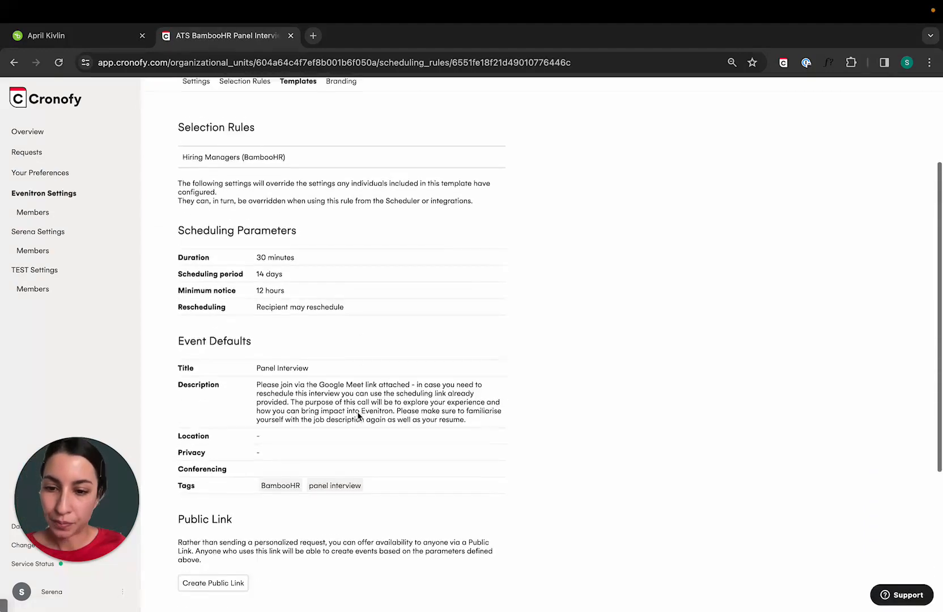
pyautogui.scroll(-2, 357, 416)
pyautogui.click(306, 534)
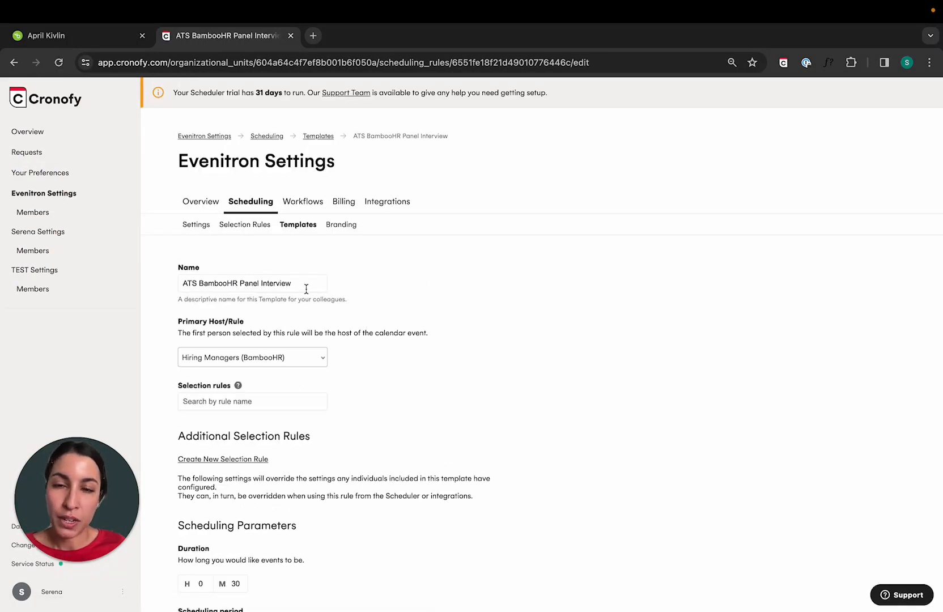
# Check the template's name and select Hiring Managers (BambooHR) as its primary host rule
pyautogui.click(306, 289)
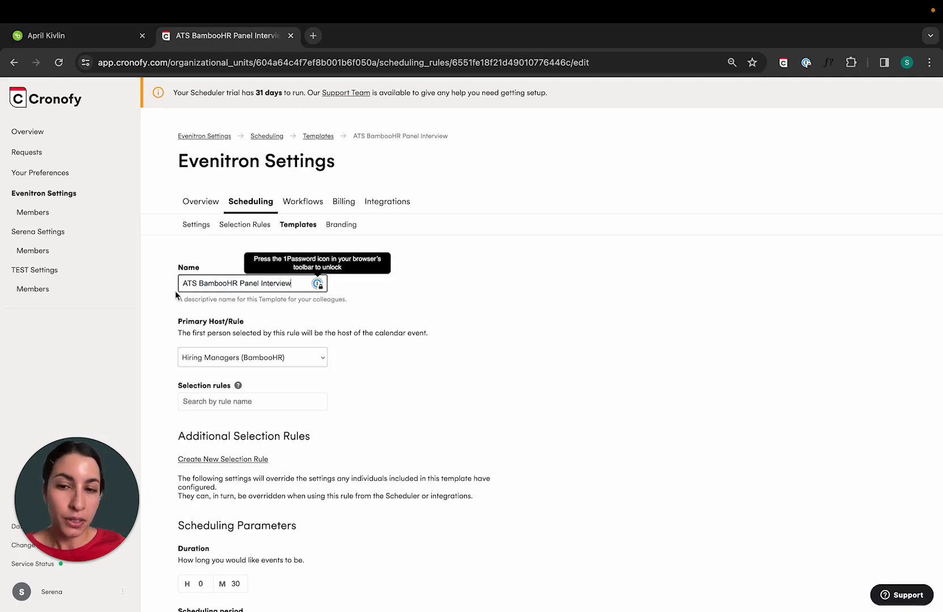
pyautogui.click(401, 298)
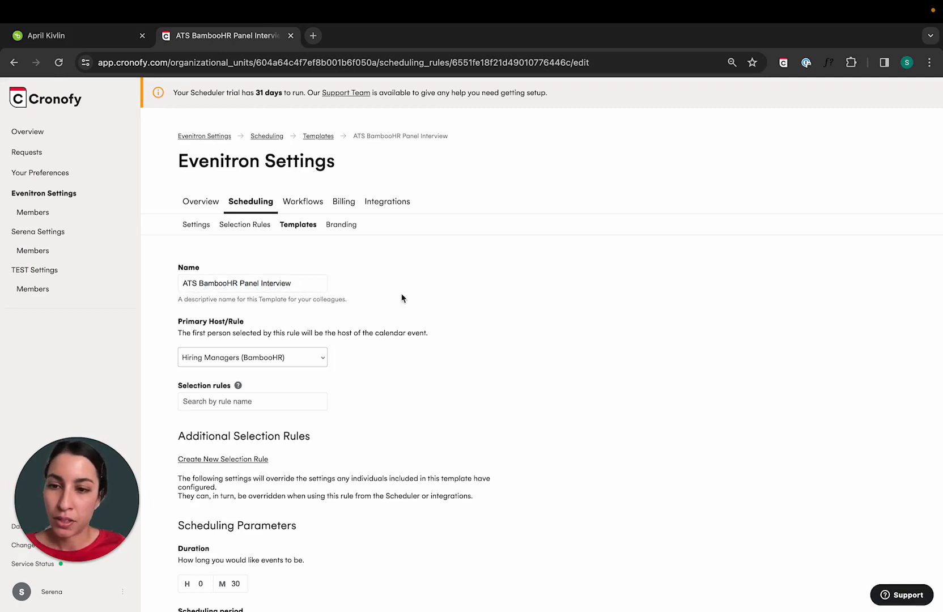
pyautogui.scroll(-2, 247, 353)
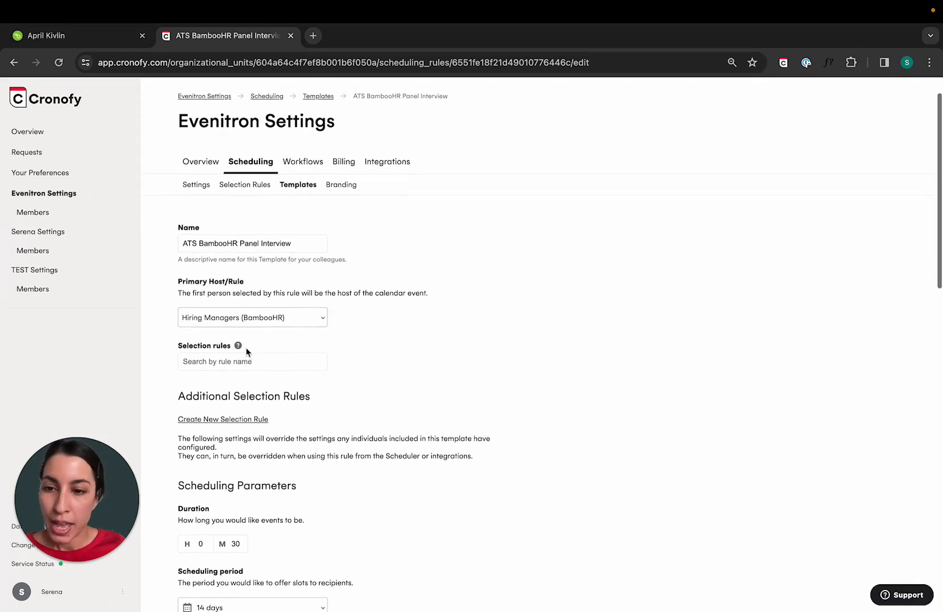
pyautogui.click(285, 318)
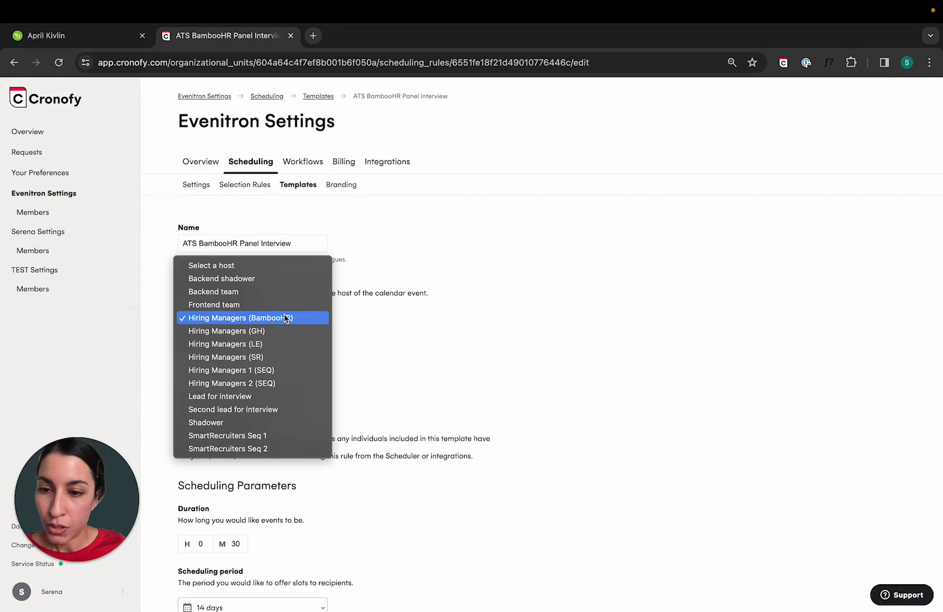
pyautogui.click(238, 317)
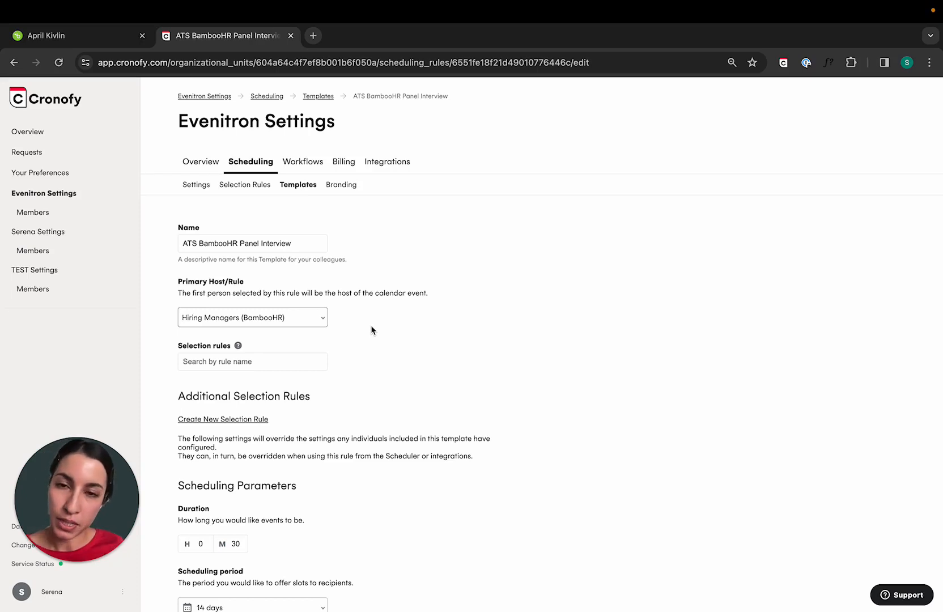
pyautogui.scroll(-1, 372, 331)
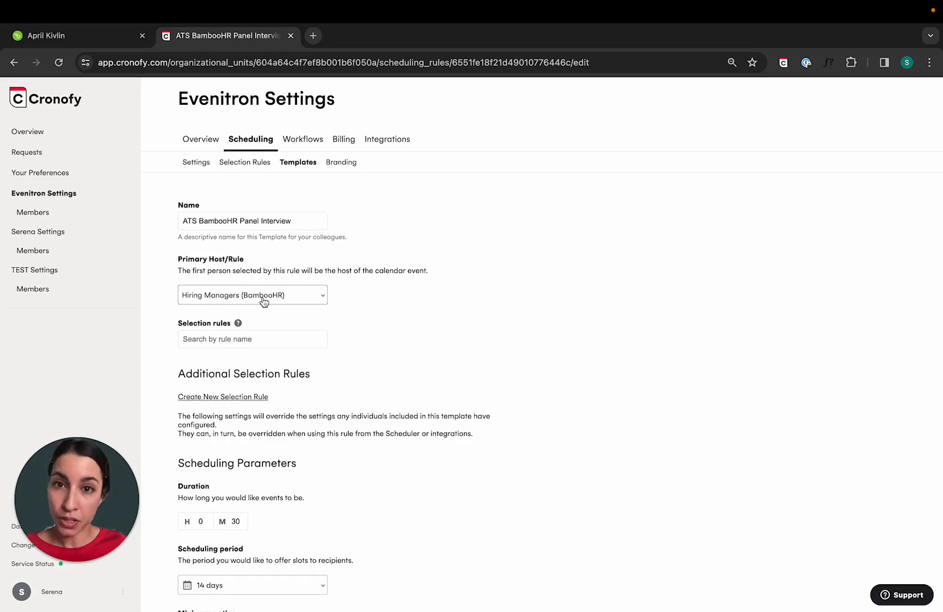
# Add the Shadower selection rule to the ATS BambooHR Panel Interview template
pyautogui.click(238, 335)
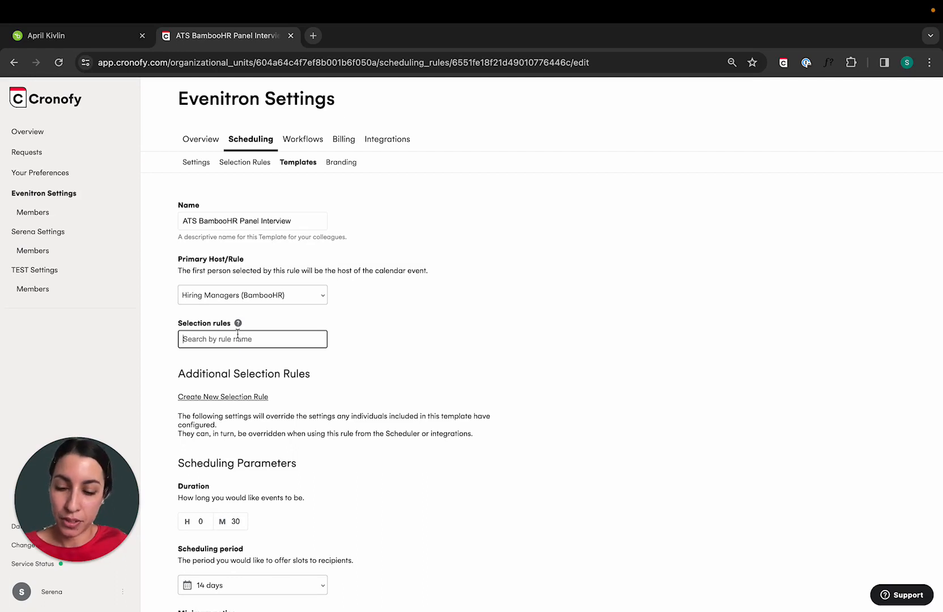
pyautogui.write('shad')
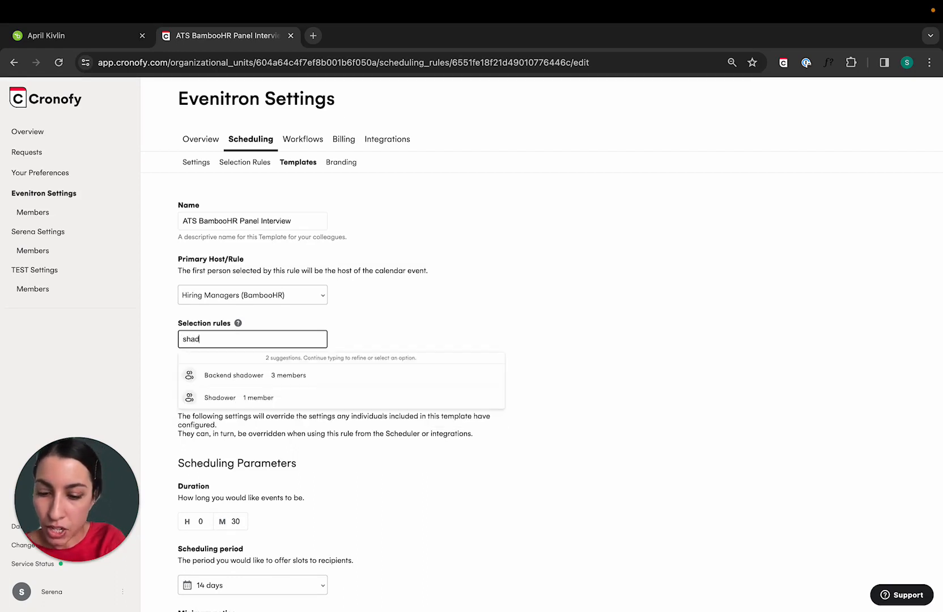
pyautogui.write('ow')
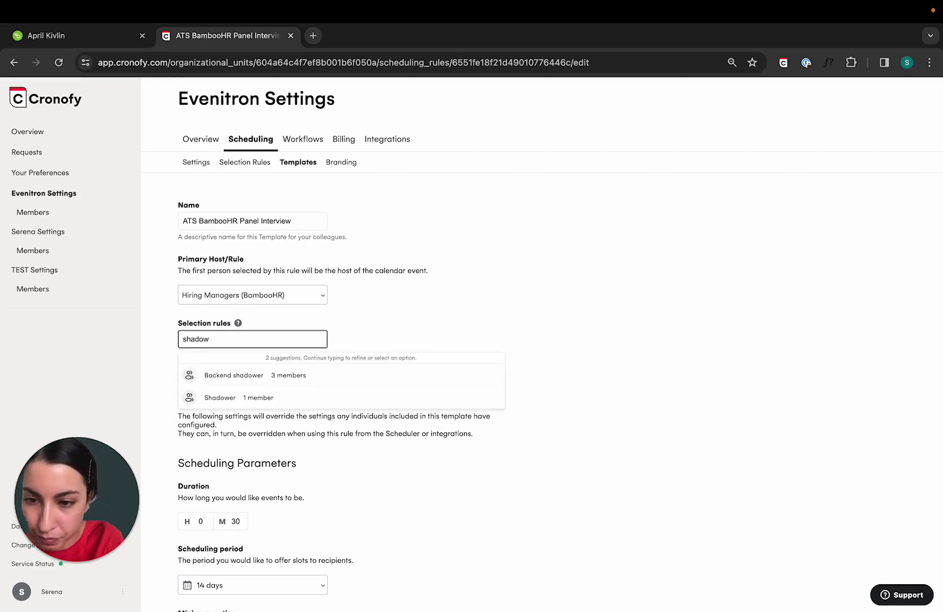
pyautogui.click(254, 397)
pyautogui.scroll(-2, 413, 366)
pyautogui.scroll(-1, 412, 366)
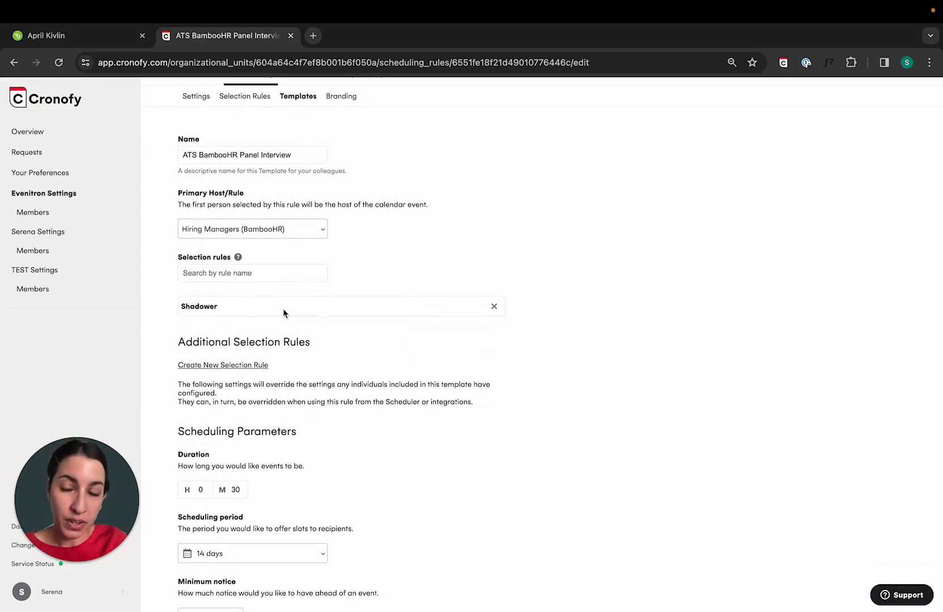
pyautogui.scroll(1, 425, 279)
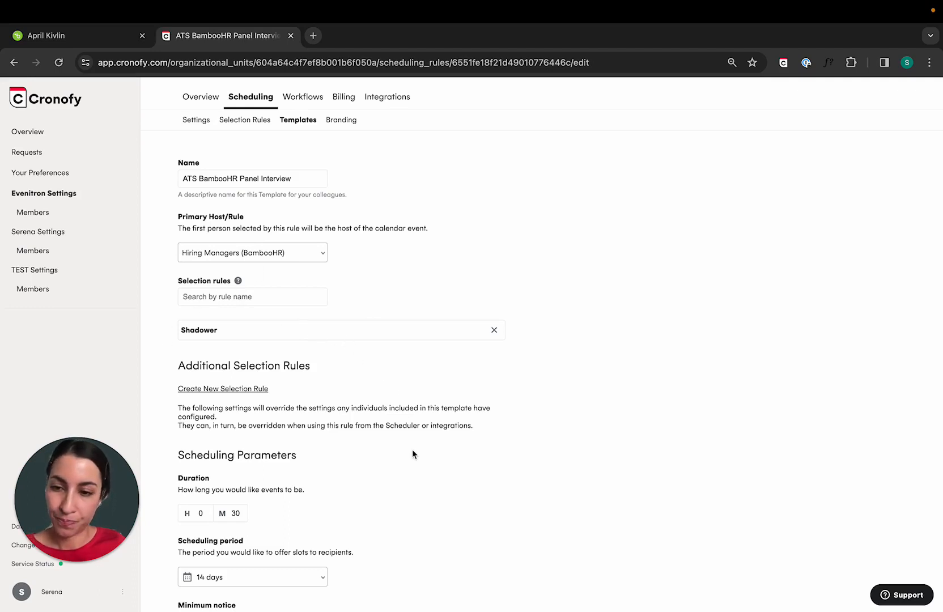
# Review the template's scheduling parameters: duration, scheduling period, minimum notice and recipient rescheduling
pyautogui.scroll(-2, 412, 454)
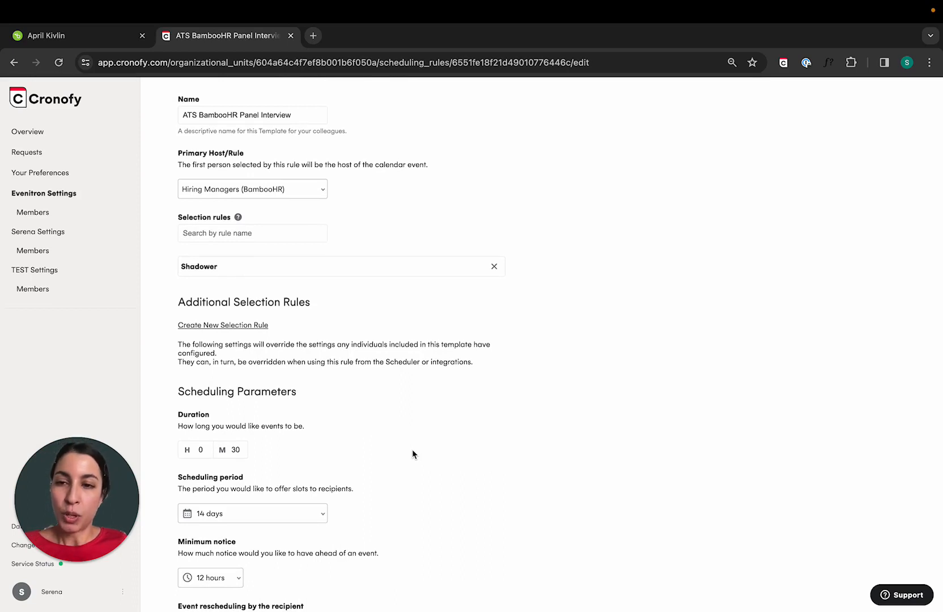
pyautogui.scroll(-4, 412, 451)
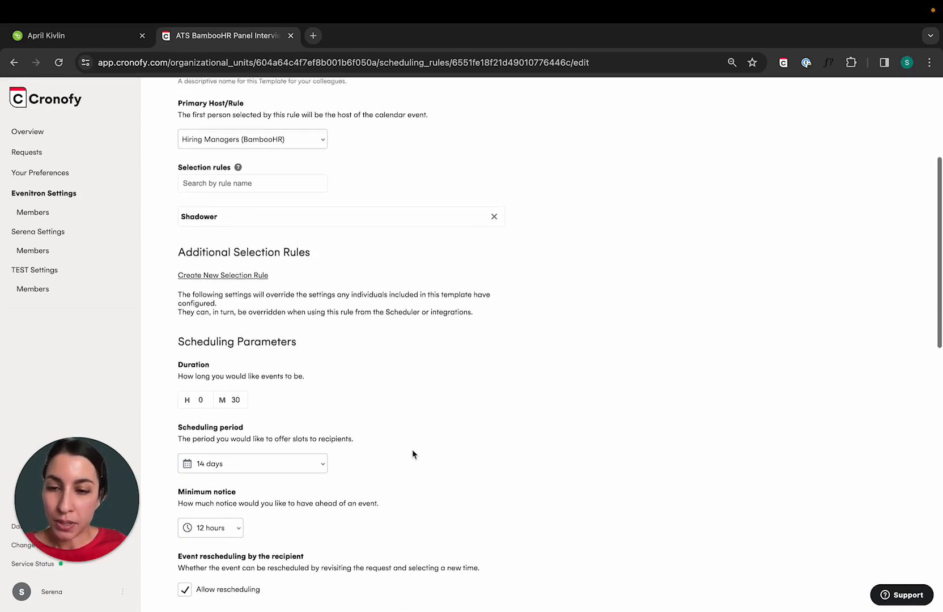
pyautogui.scroll(-1, 412, 449)
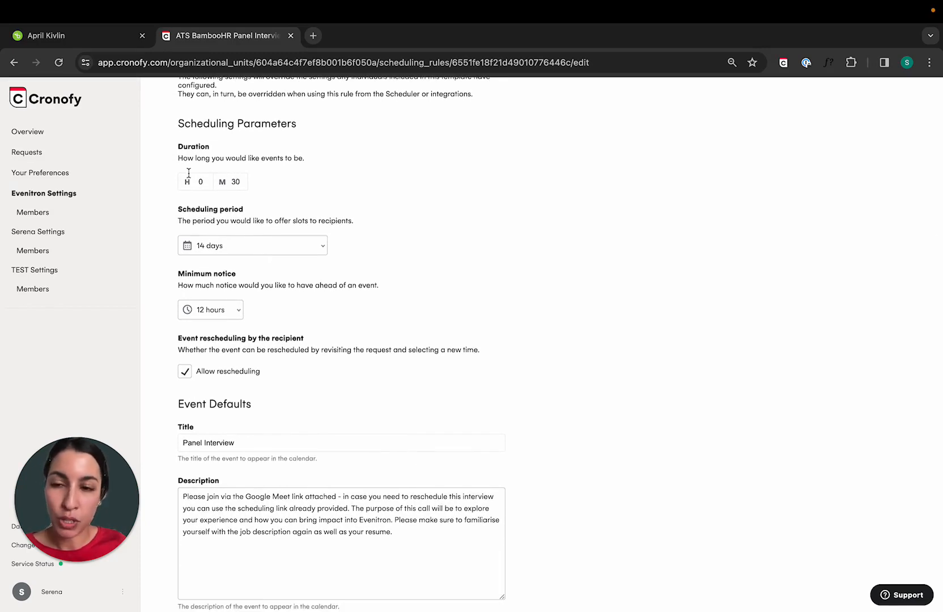
pyautogui.scroll(-1, 362, 327)
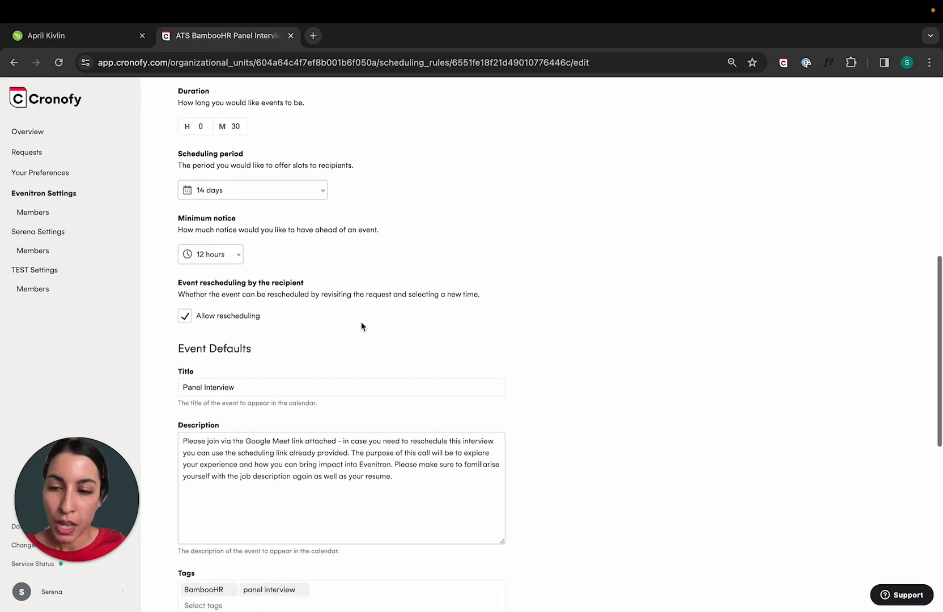
pyautogui.scroll(-1, 361, 327)
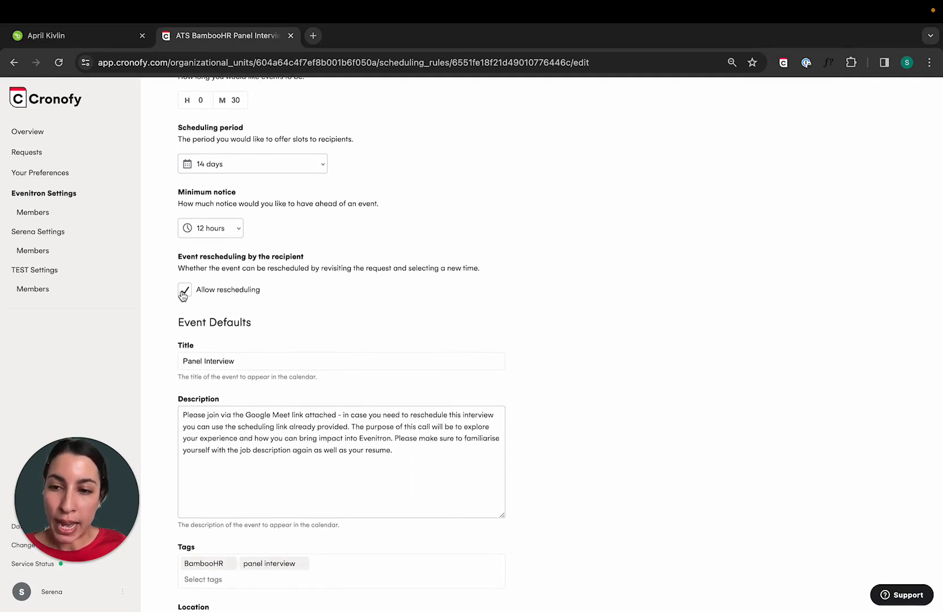
pyautogui.scroll(-1, 302, 304)
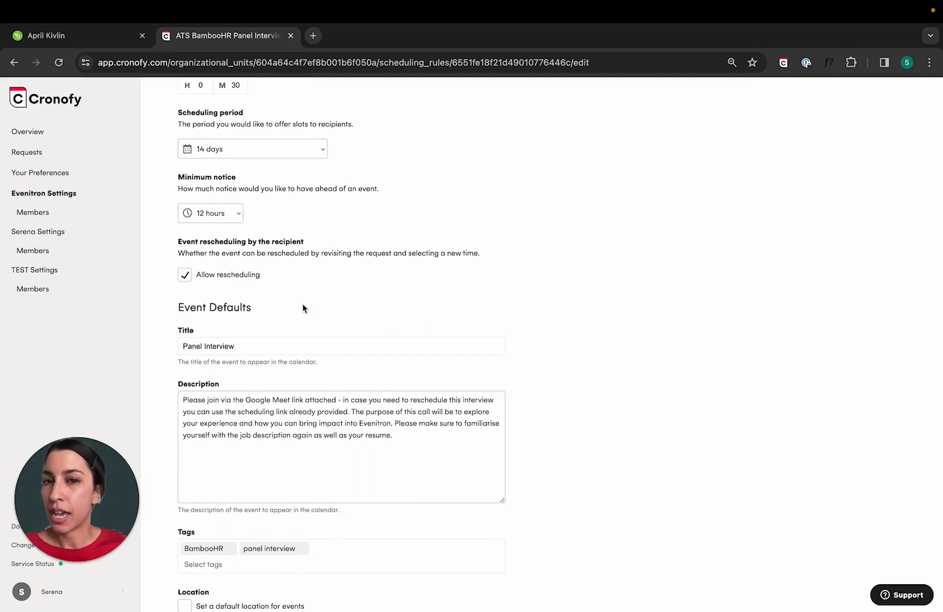
# Examine the template's event defaults, including title, description, tags, location, privacy and conferencing, and its public link data capture options
pyautogui.scroll(-2, 340, 374)
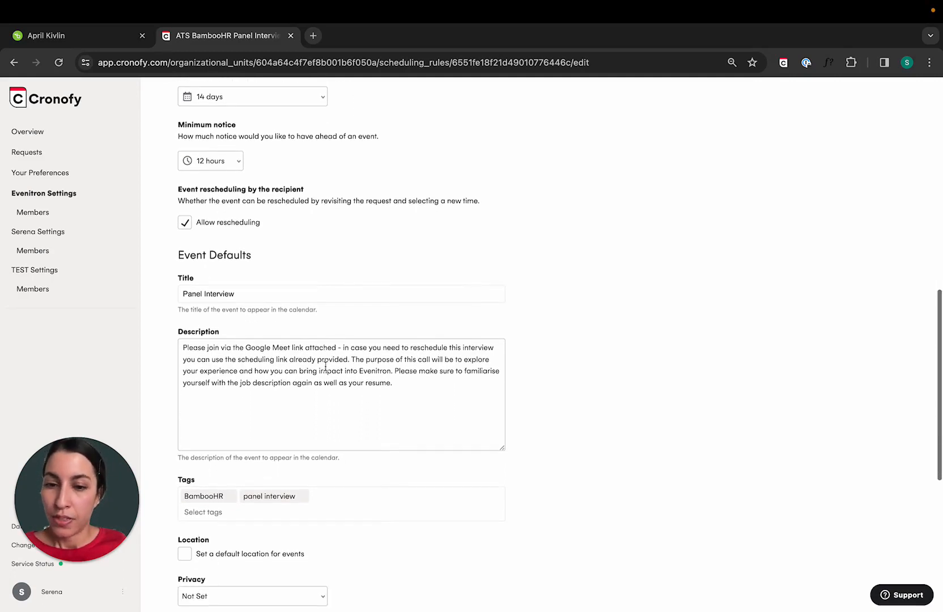
pyautogui.scroll(-1, 398, 392)
pyautogui.click(403, 379)
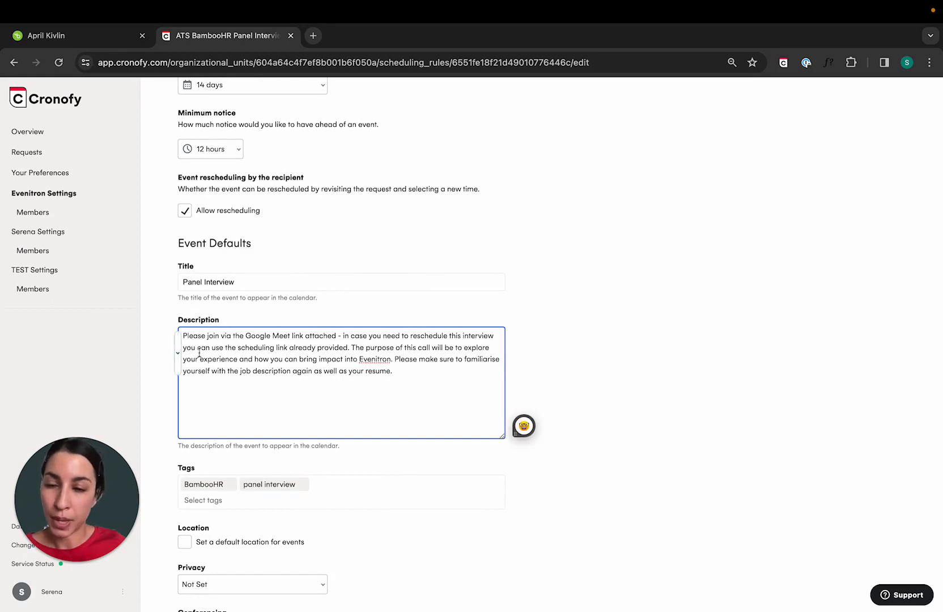
pyautogui.scroll(-1, 216, 357)
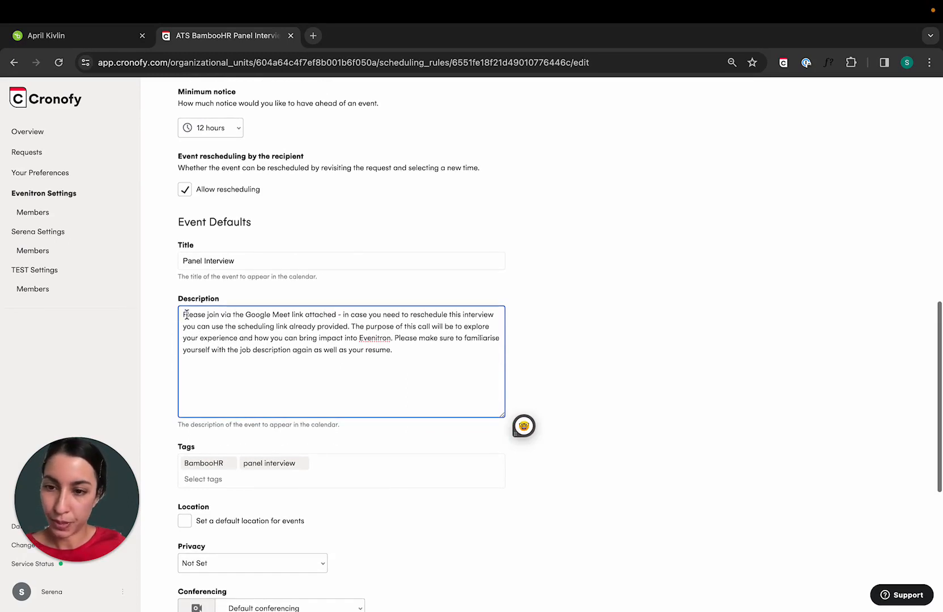
pyautogui.moveTo(186, 315); pyautogui.dragTo(263, 316)
pyautogui.scroll(-1, 250, 272)
pyautogui.click(241, 232)
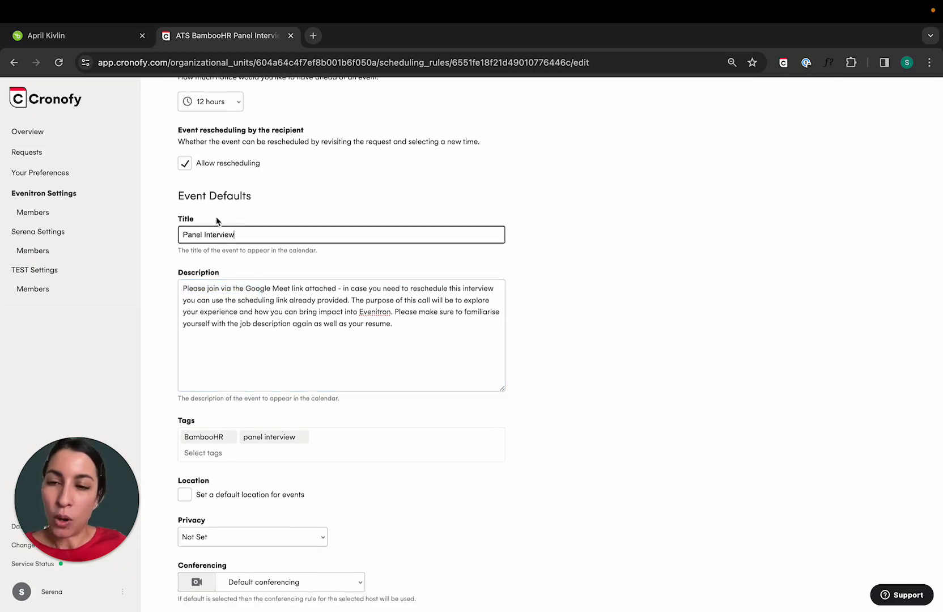
pyautogui.click(175, 207)
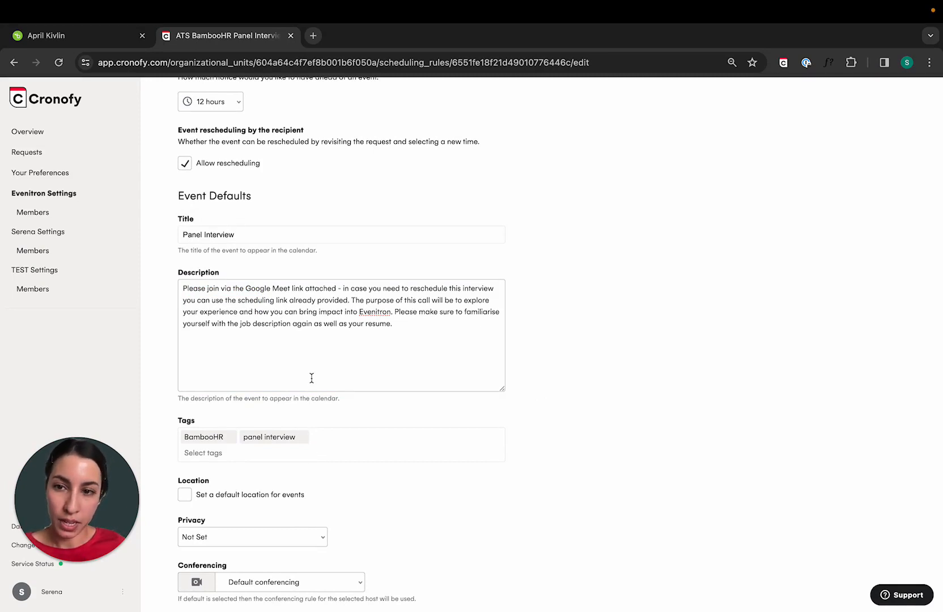
pyautogui.moveTo(251, 235); pyautogui.dragTo(169, 242)
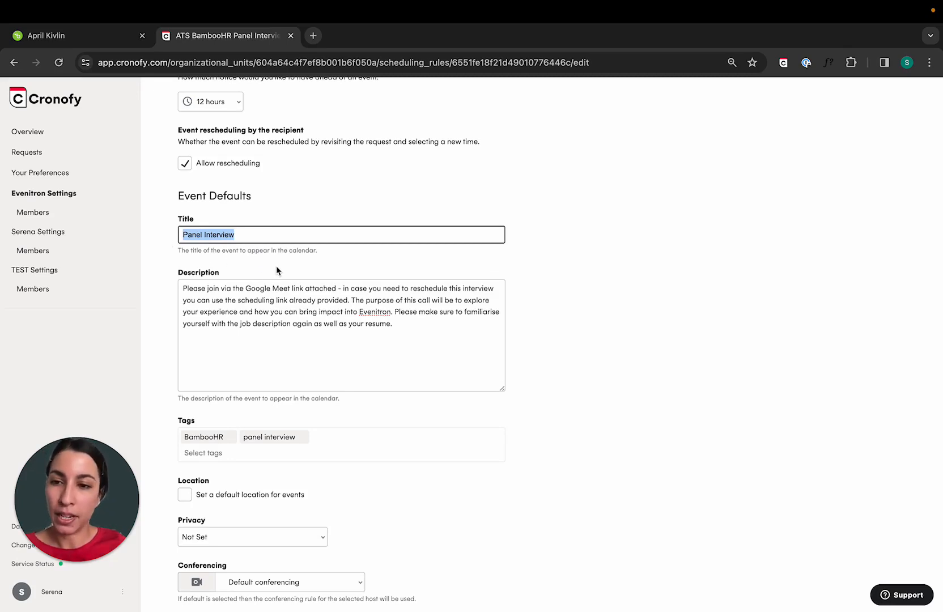
pyautogui.scroll(-3, 276, 266)
pyautogui.scroll(-7, 266, 266)
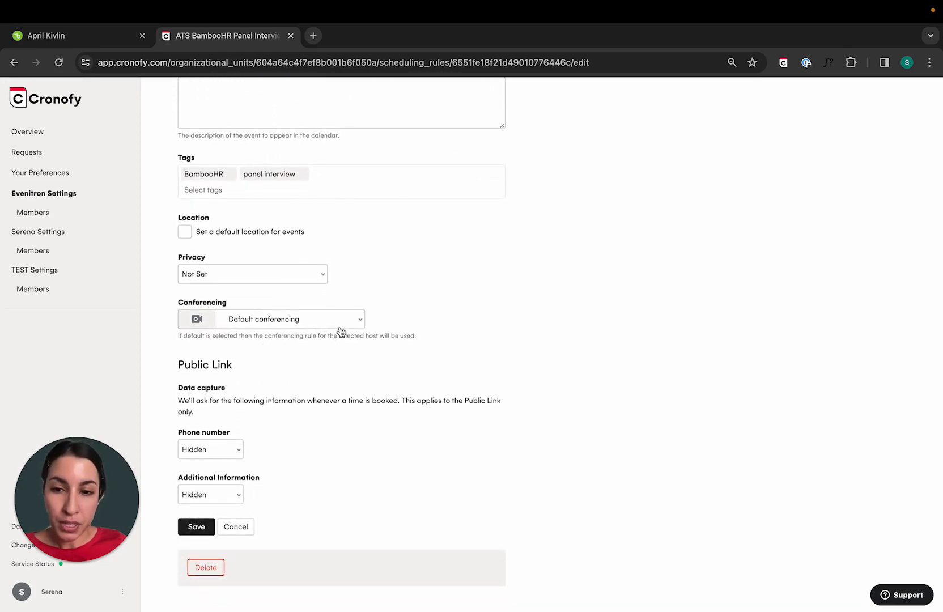
pyautogui.scroll(1, 386, 321)
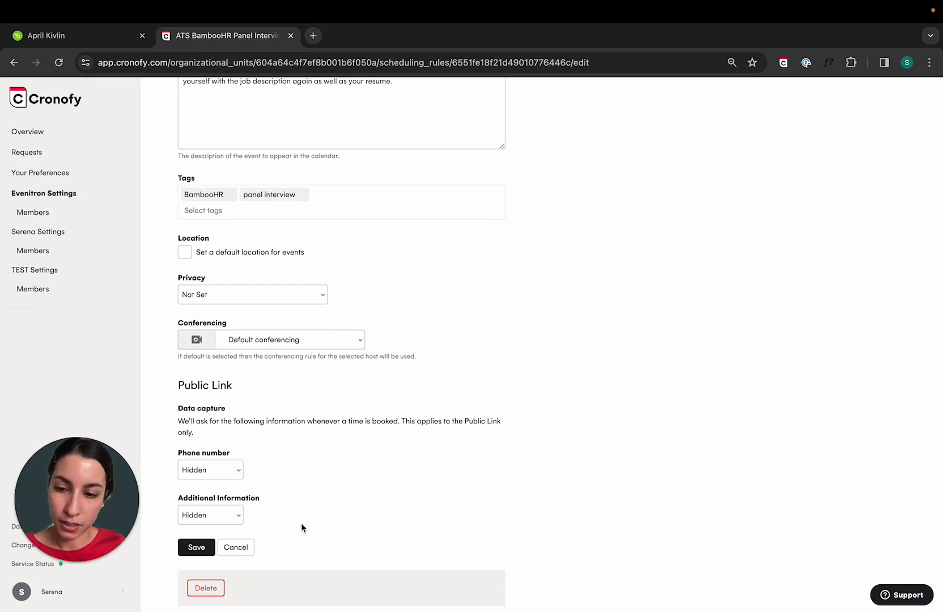
# Save the changes to the ATS BambooHR Panel Interview template
pyautogui.scroll(-1, 301, 528)
pyautogui.click(188, 513)
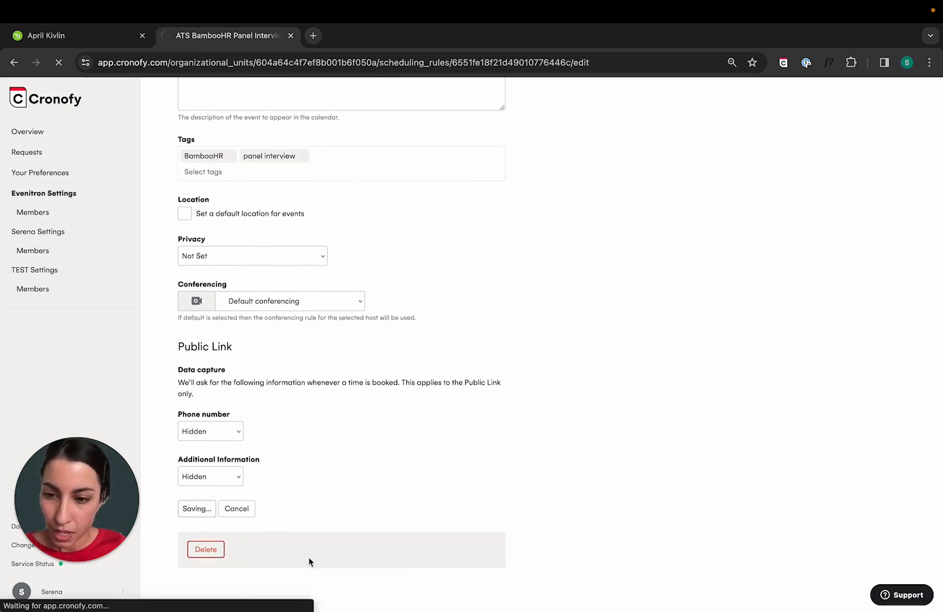
pyautogui.scroll(-1, 337, 536)
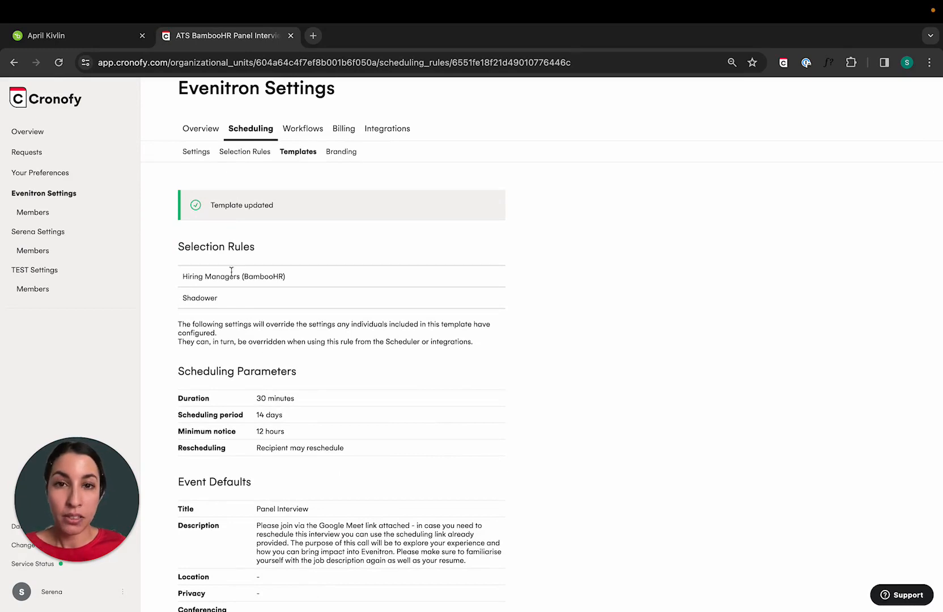
# Switch to the candidate's email draft in BambooHR and start an interview request from the ATS BambooHR Panel Interview - Evenitron template
pyautogui.click(106, 39)
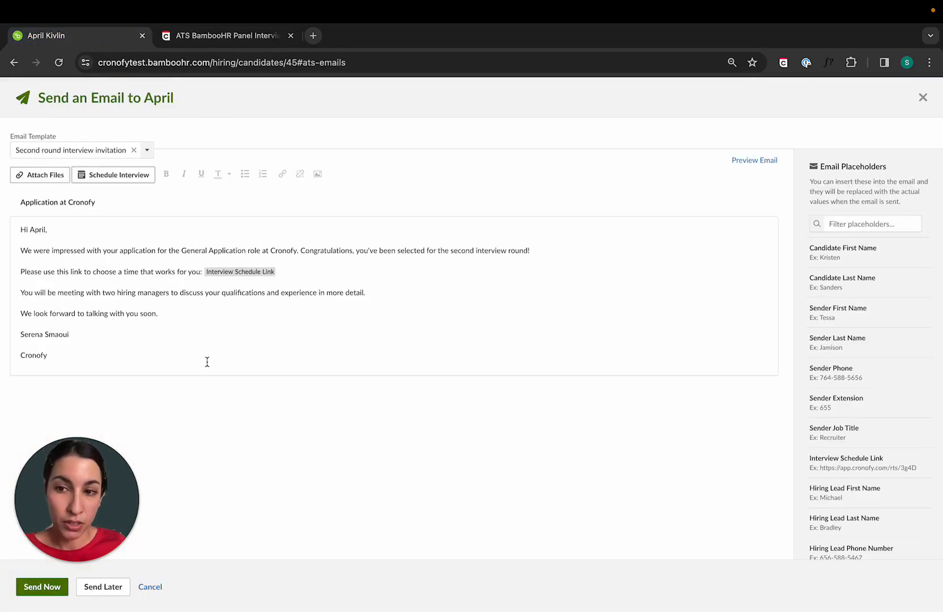
pyautogui.click(111, 178)
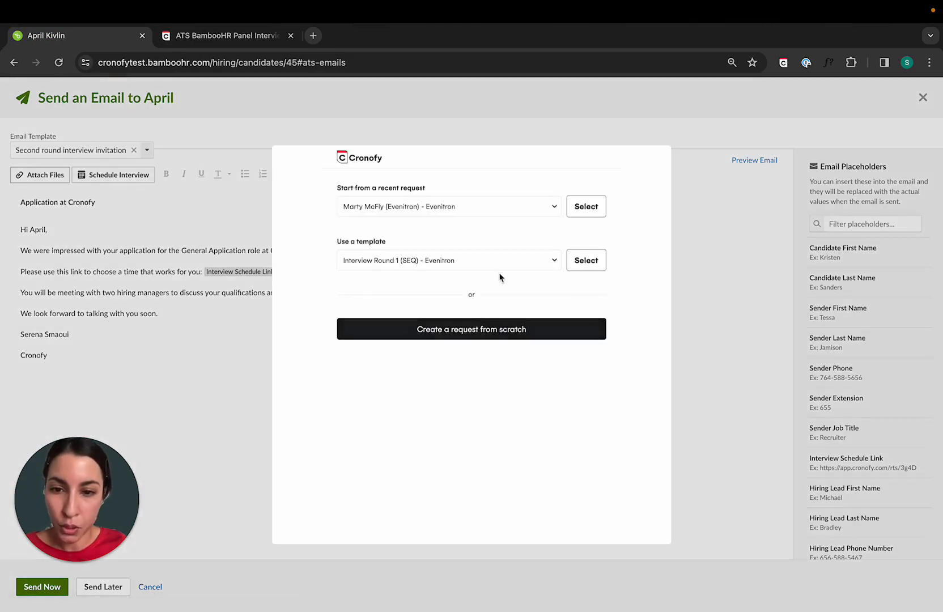
pyautogui.click(474, 266)
pyautogui.scroll(-3, 430, 376)
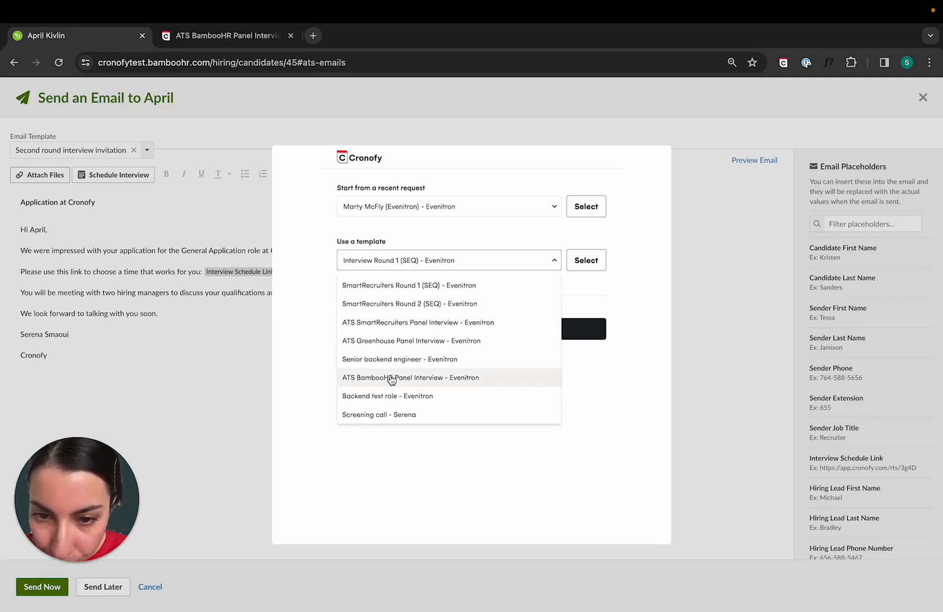
pyautogui.click(369, 379)
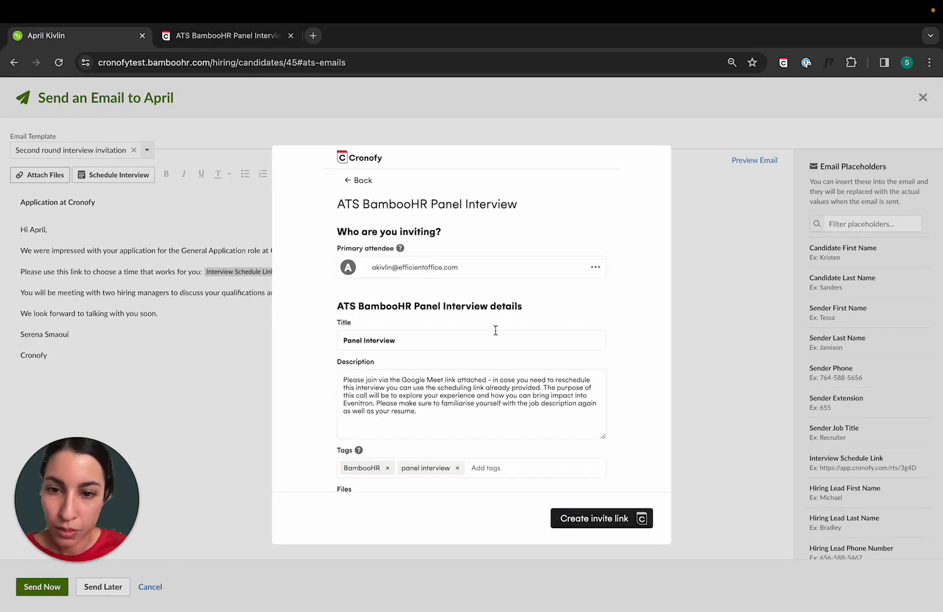
# Create the Panel Interview invite link and send the second round interview invitation email to the candidate immediately
pyautogui.scroll(-2, 492, 333)
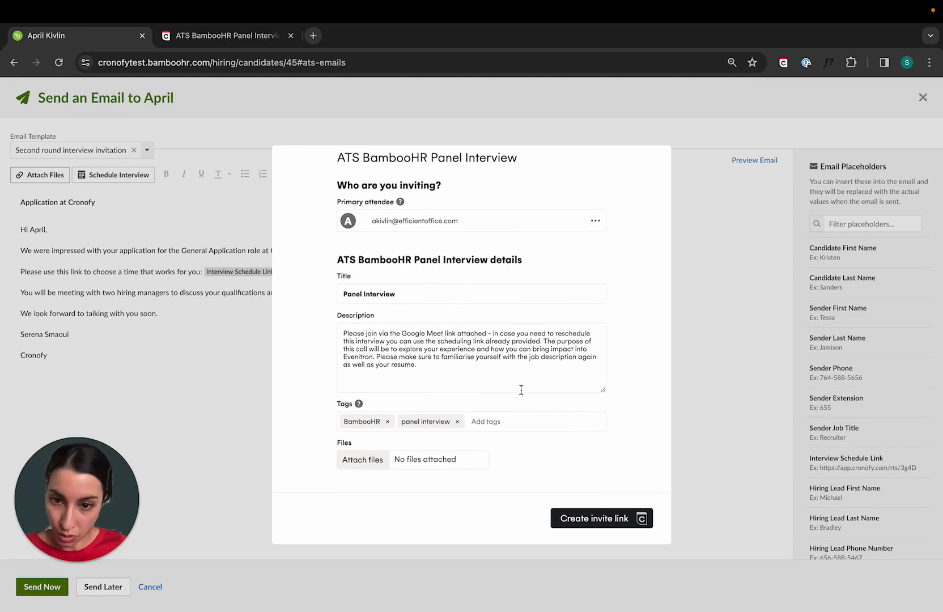
pyautogui.click(595, 522)
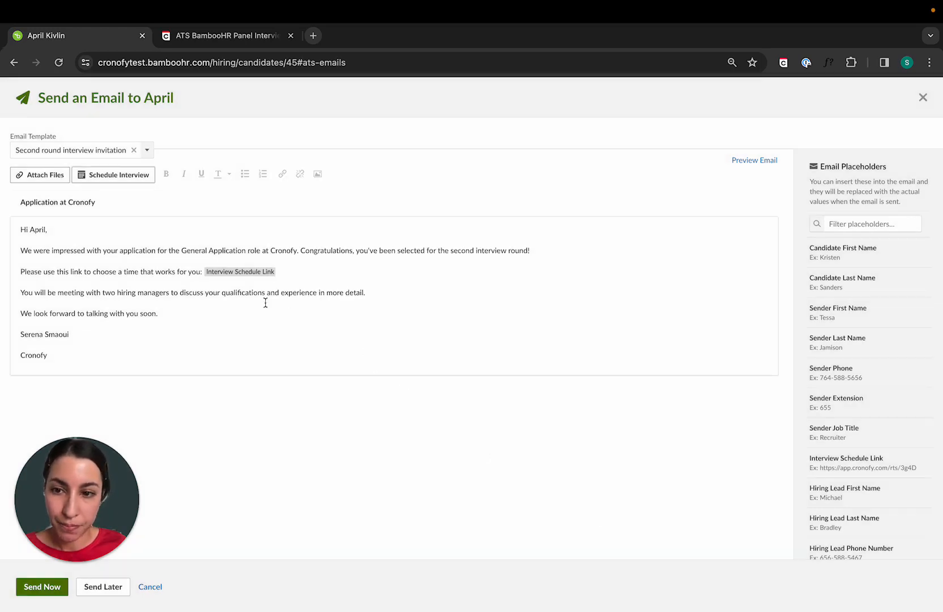
pyautogui.click(43, 585)
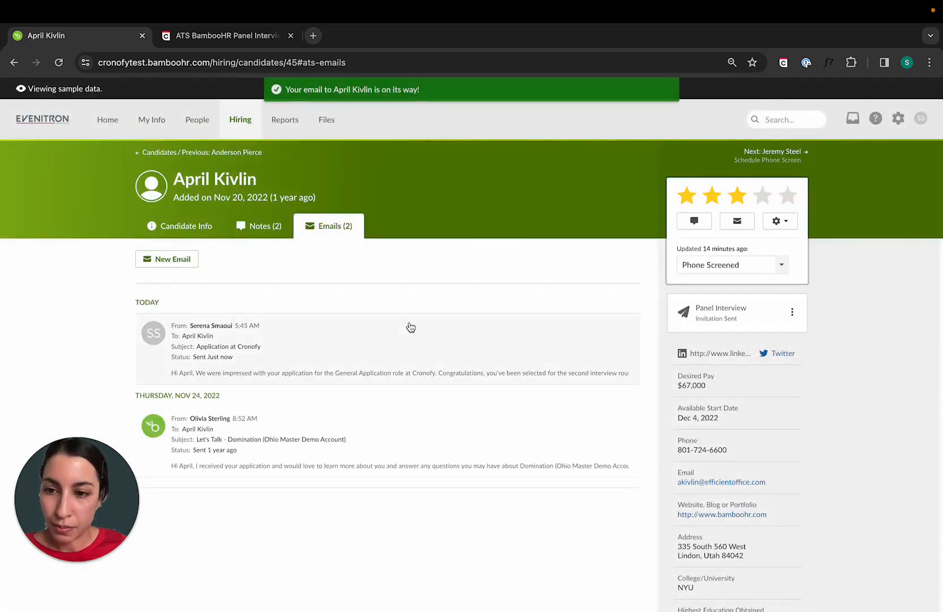
# Refresh the candidate's profile, open the sent "Application at Cronofy" email and follow its interview scheduling link
pyautogui.click(152, 120)
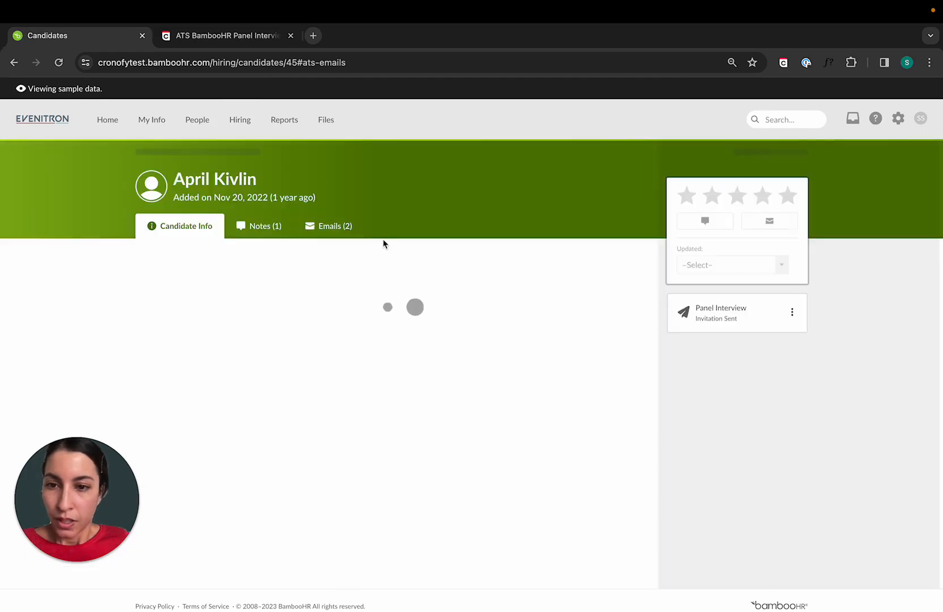
pyautogui.click(319, 237)
pyautogui.scroll(-1, 354, 249)
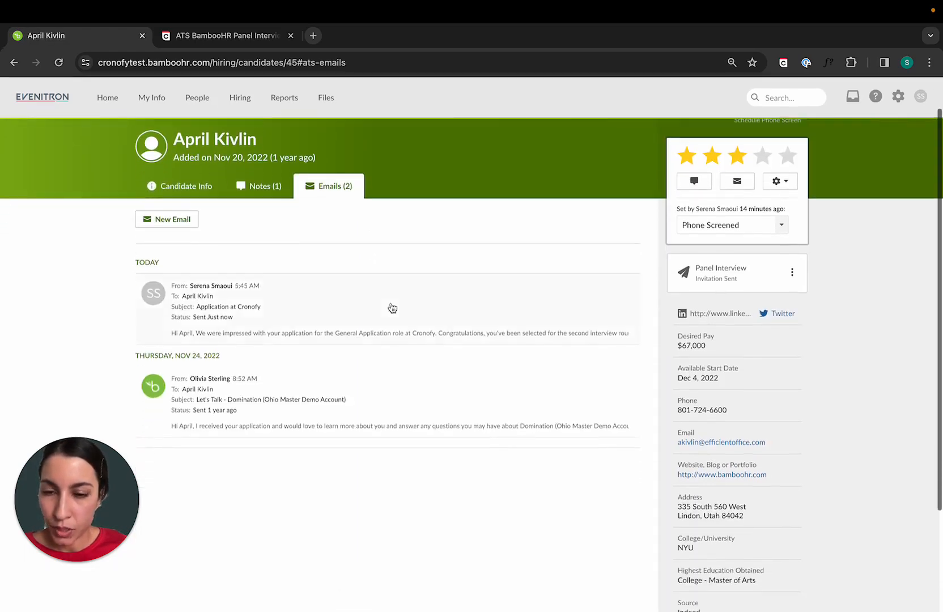
pyautogui.click(307, 297)
pyautogui.click(412, 375)
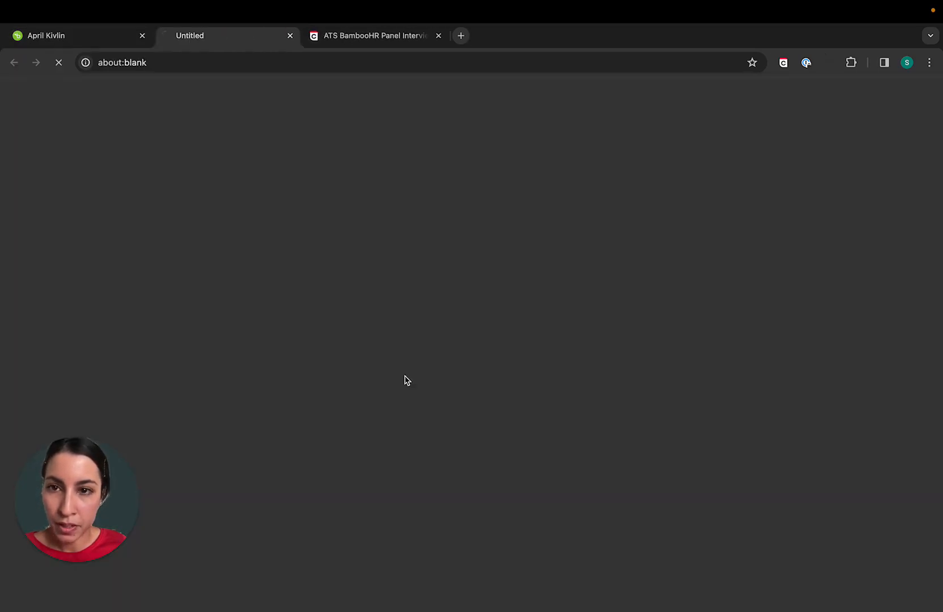
pyautogui.moveTo(217, 35); pyautogui.dragTo(345, 36)
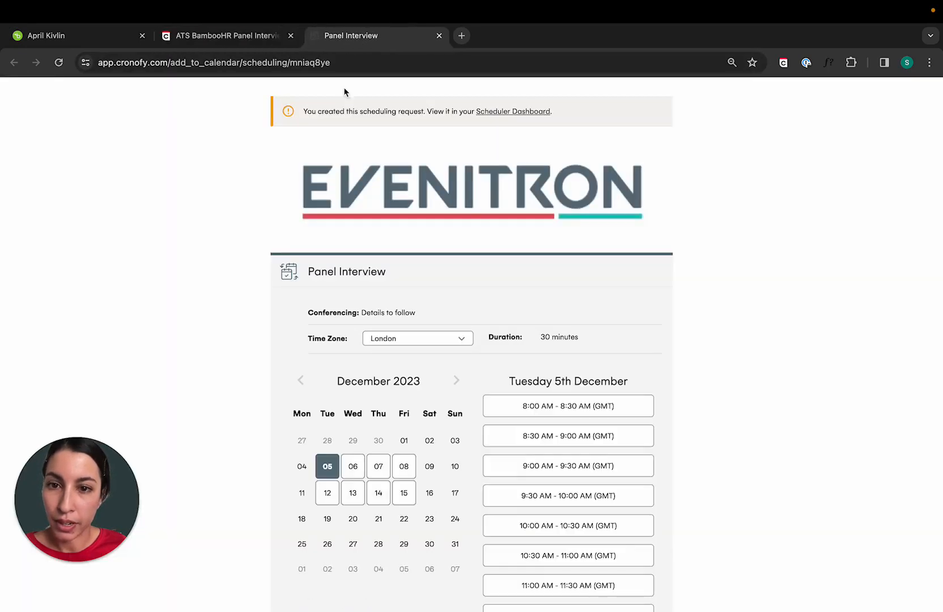
# Book and confirm the Panel Interview for Thursday 7th December, 8:00 AM - 8:30 AM (GMT)
pyautogui.scroll(-1, 373, 238)
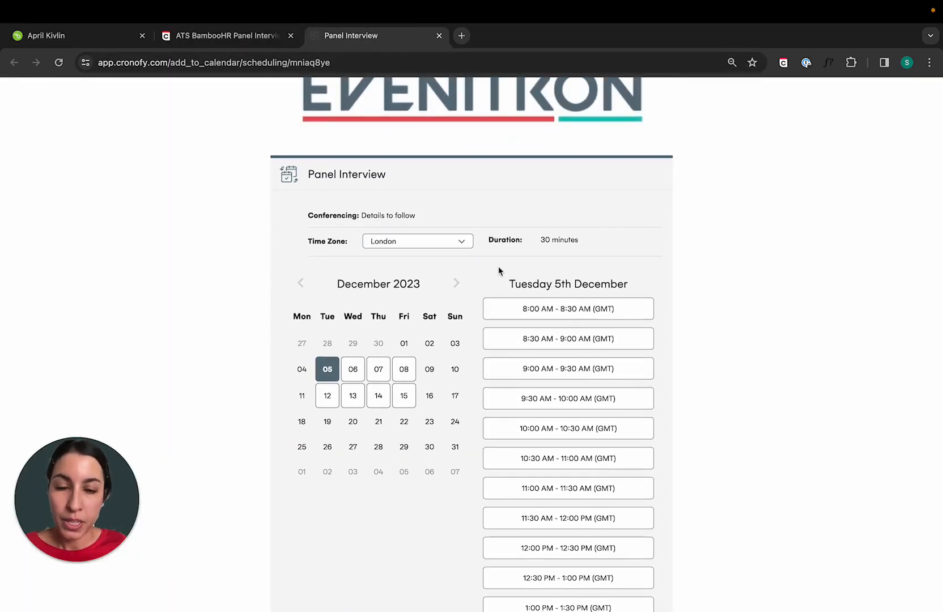
pyautogui.click(377, 375)
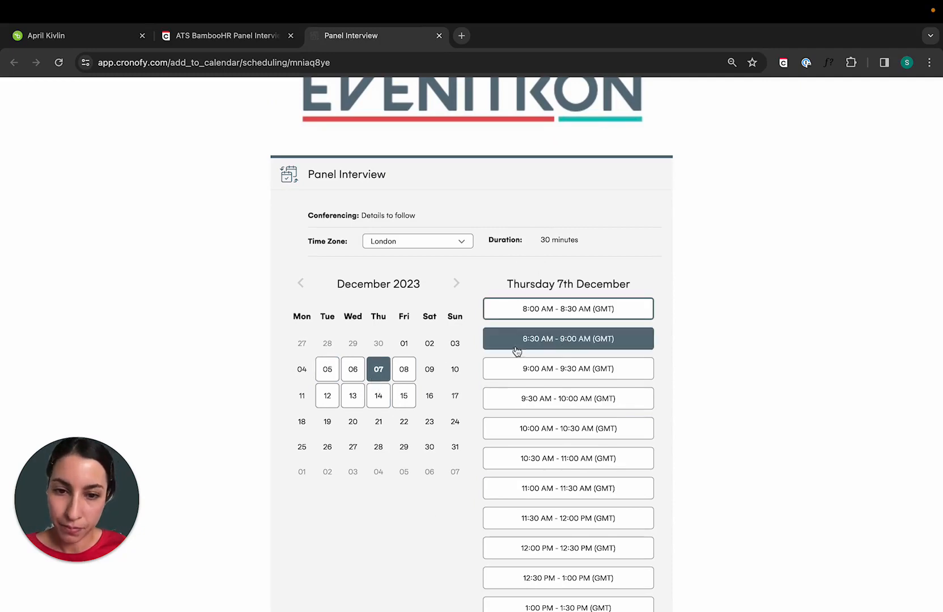
pyautogui.click(512, 314)
pyautogui.click(542, 396)
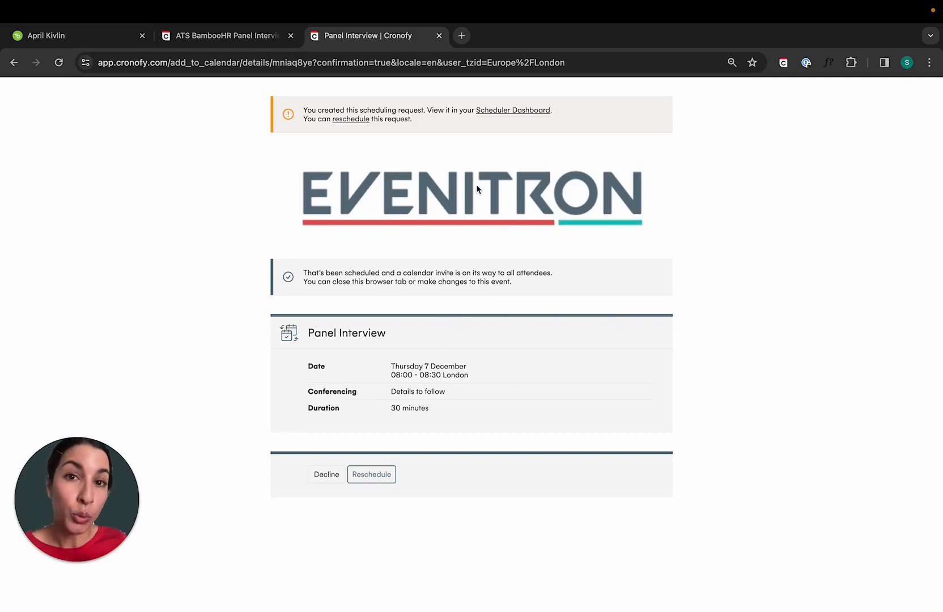
# View the booked Panel Interview request in the Scheduler Dashboard and check its host, hiring managers and candidate attendee
pyautogui.click(495, 112)
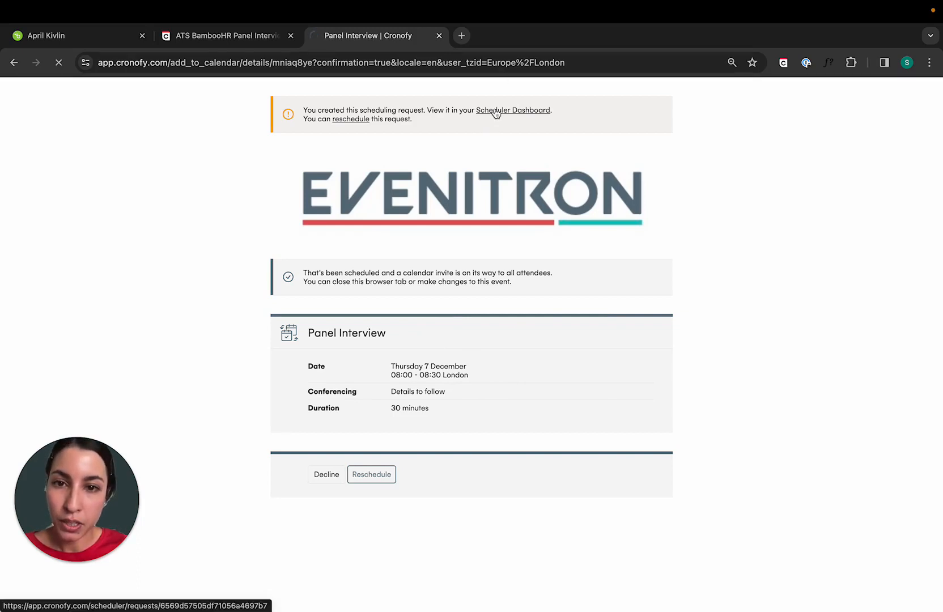
pyautogui.scroll(-3, 371, 310)
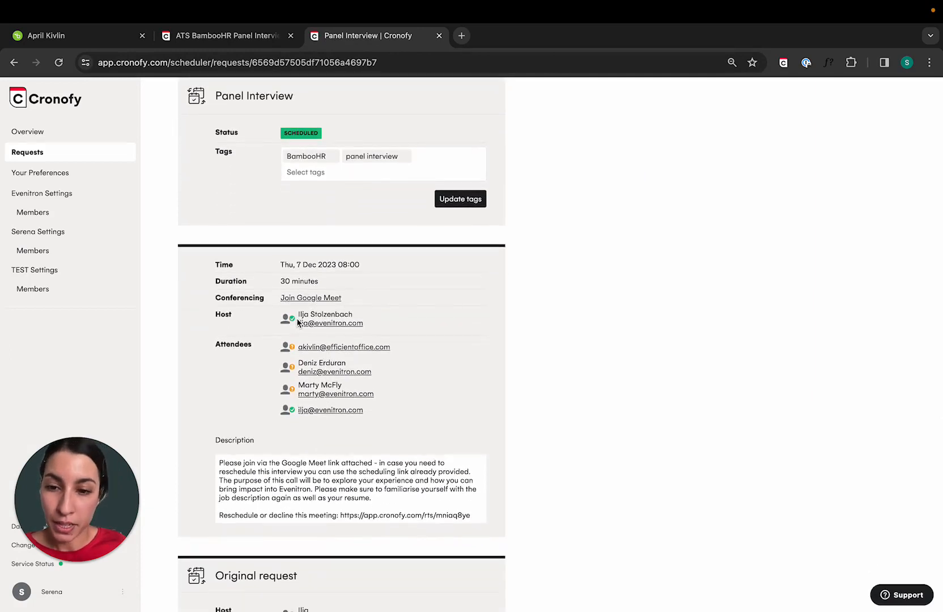
pyautogui.scroll(-1, 333, 343)
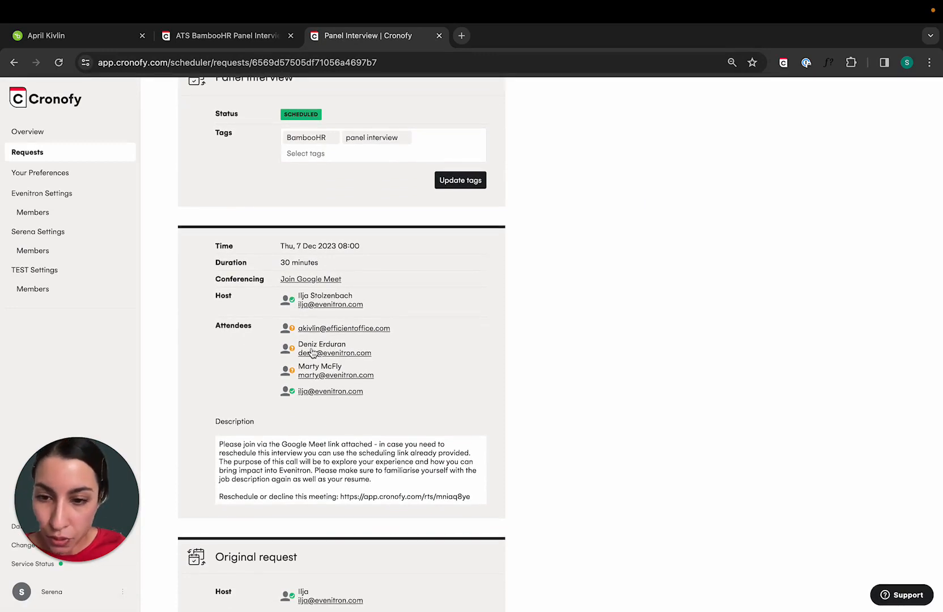
pyautogui.moveTo(304, 366); pyautogui.dragTo(343, 369)
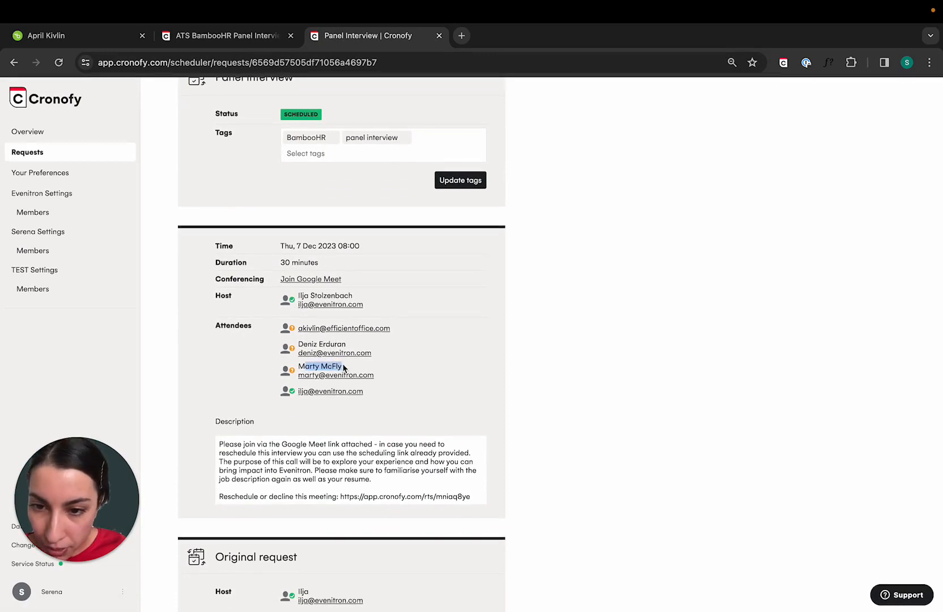
pyautogui.moveTo(396, 329); pyautogui.dragTo(298, 329)
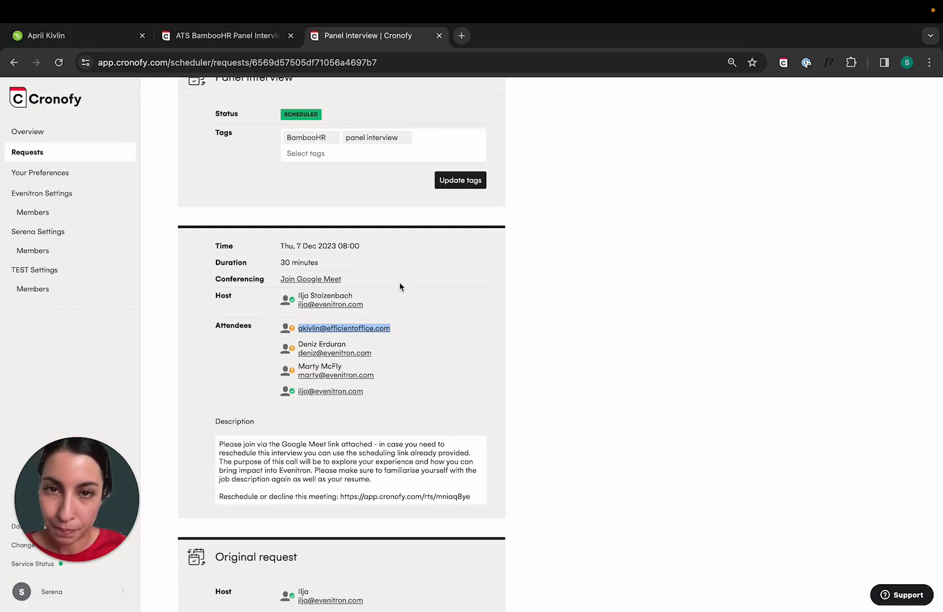
pyautogui.scroll(1, 398, 284)
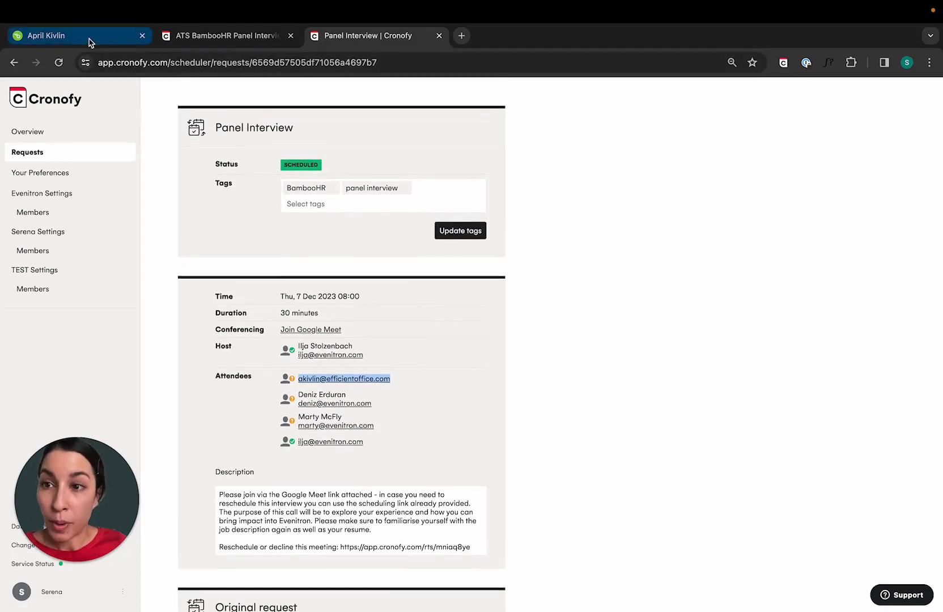
# Switch back to BambooHR, refresh the candidate's profile and check the Panel Interview's scheduling status and time
pyautogui.click(83, 37)
pyautogui.click(58, 63)
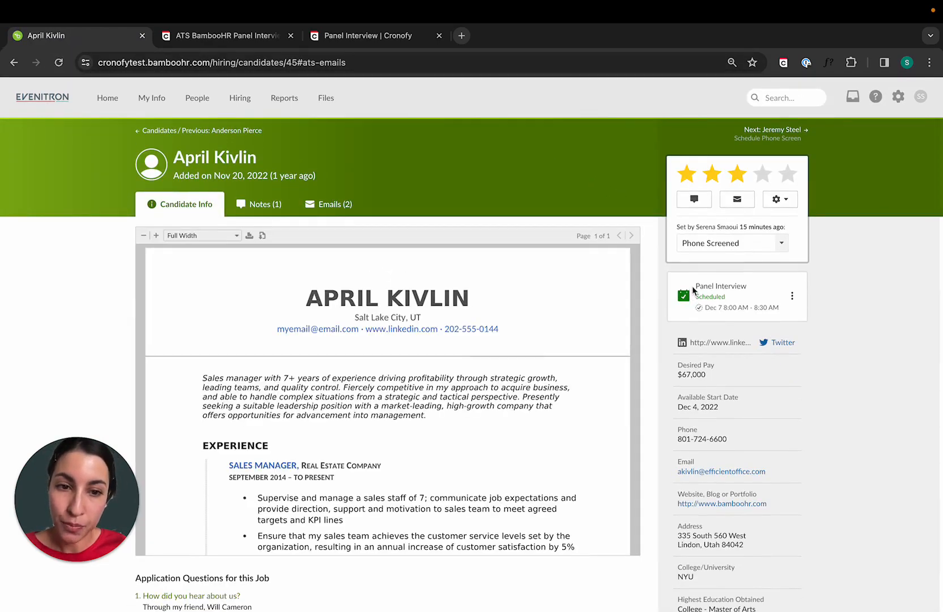
pyautogui.moveTo(694, 289); pyautogui.dragTo(752, 288)
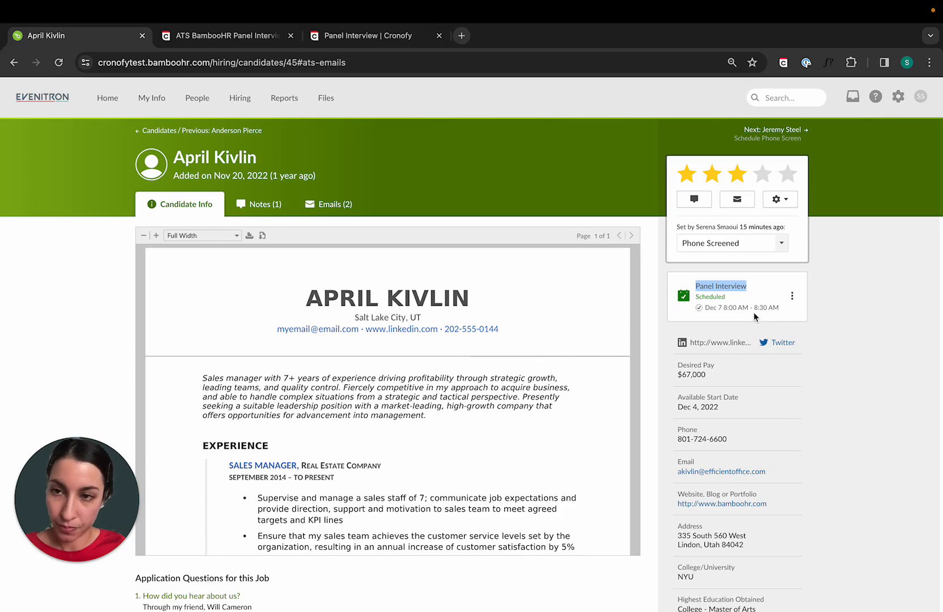
# Revisit the Cronofy template briefly, return to the candidate's BambooHR profile and view the candidate's emails
pyautogui.click(202, 44)
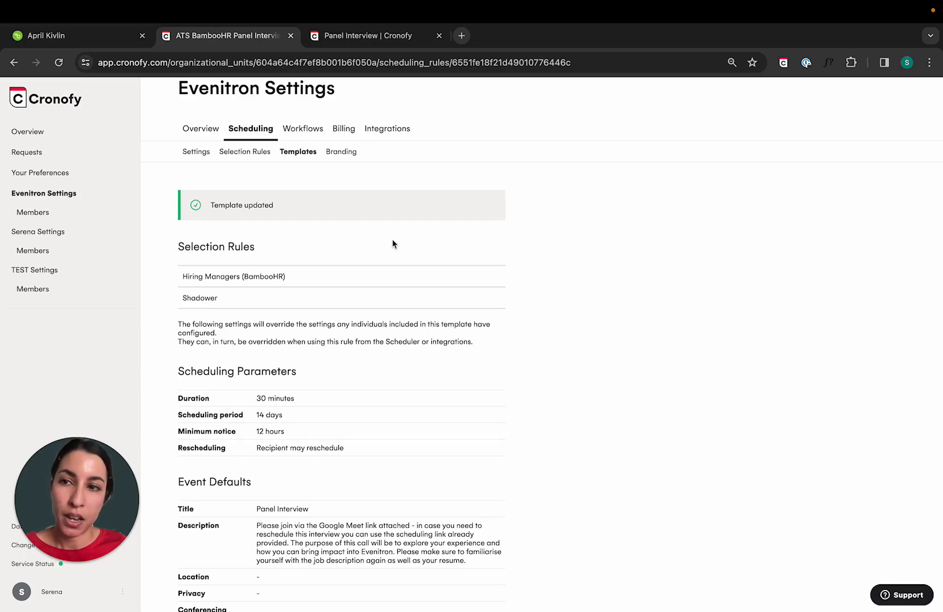
pyautogui.click(103, 42)
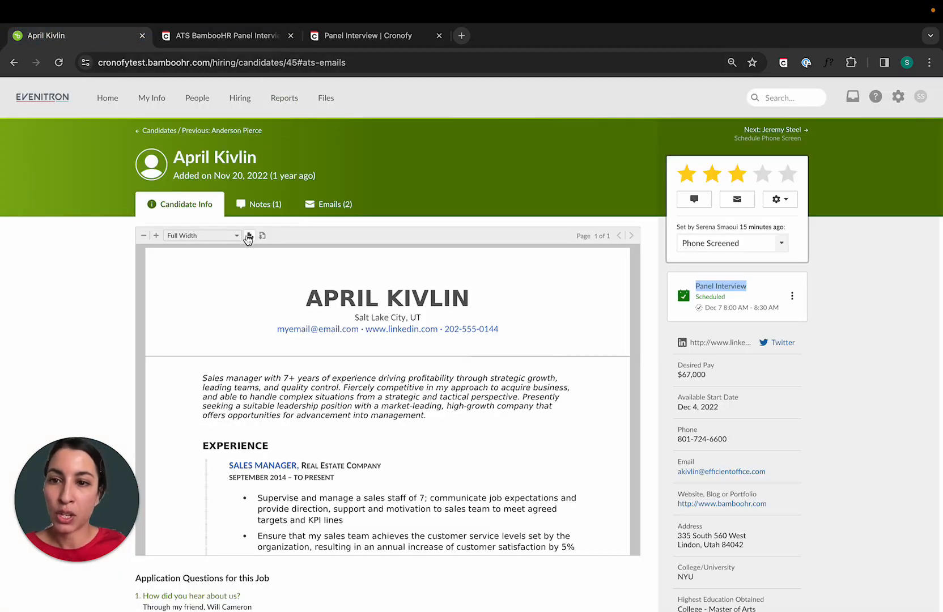
pyautogui.click(328, 218)
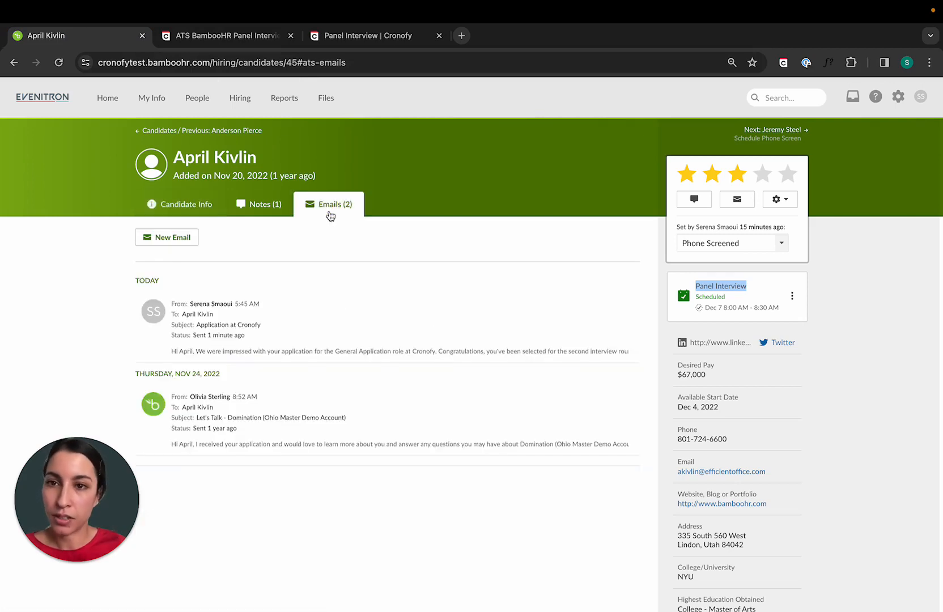